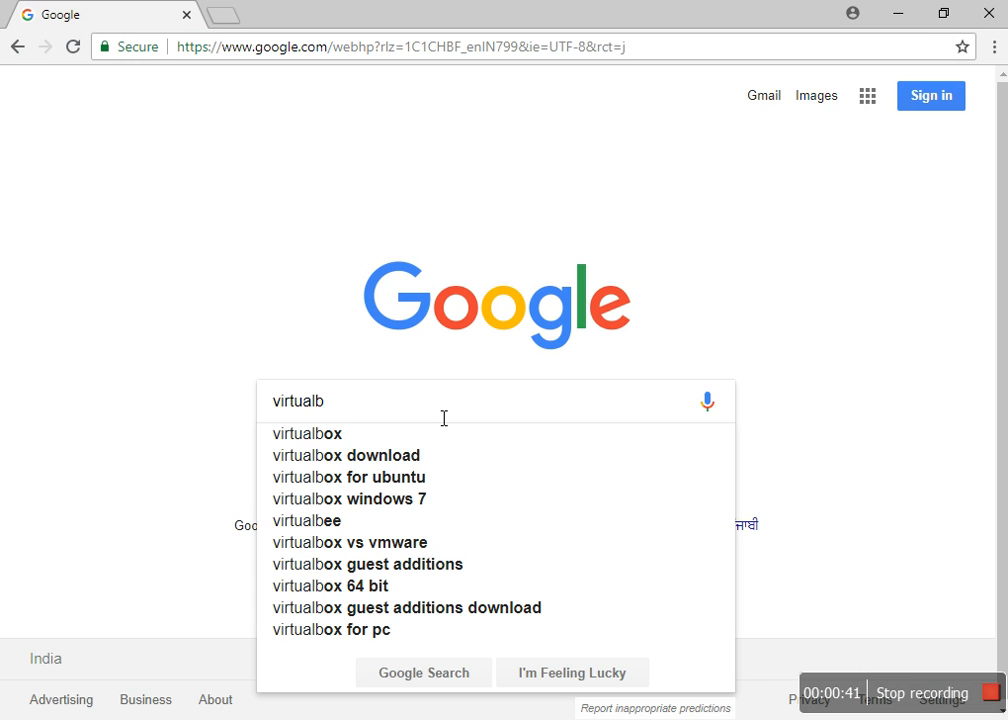
Step: Search Google for "virtualbox download" and open the Oracle VM VirtualBox Downloads page in a new tab
{"action": "key", "text": "Down"}
{"action": "key", "text": "Down"}
{"action": "key", "text": "Return"}
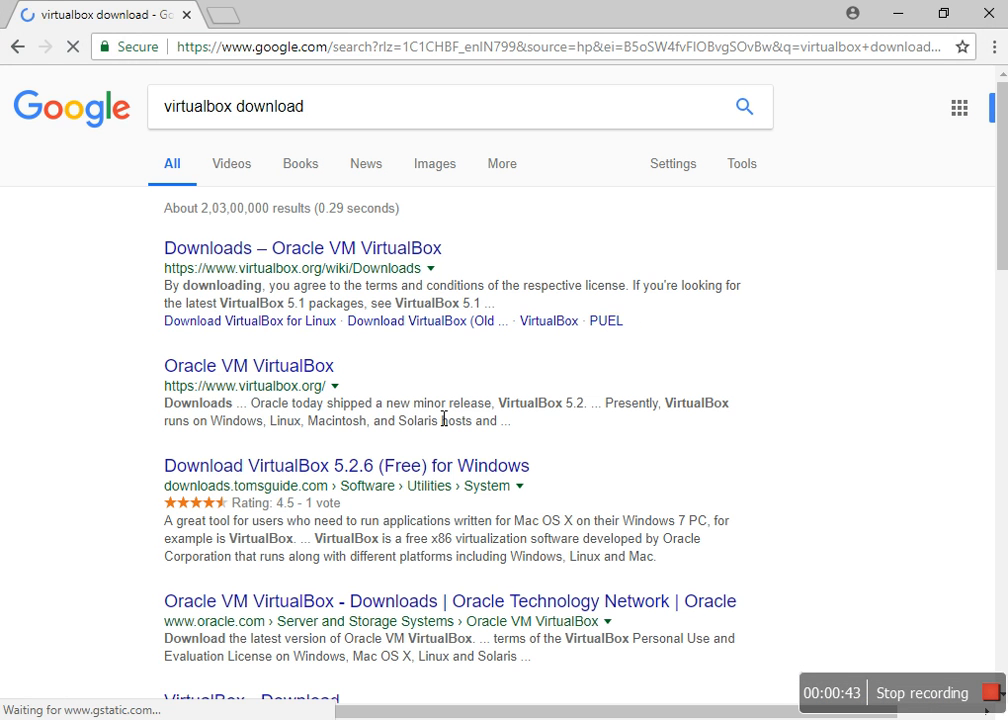
{"action": "middle_click", "coordinate": [348, 258]}
{"action": "left_click", "coordinate": [299, 22]}
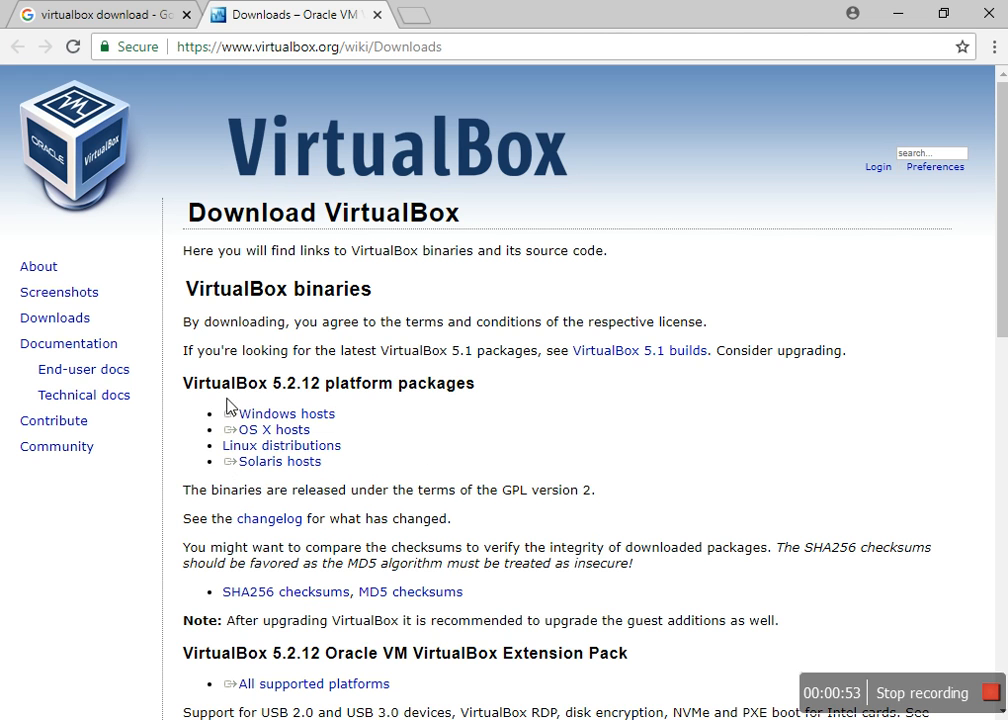
Step: Start downloading the VirtualBox 5.2.12 platform package for Windows hosts
{"action": "left_click_drag", "start_coordinate": [178, 388], "coordinate": [490, 445]}
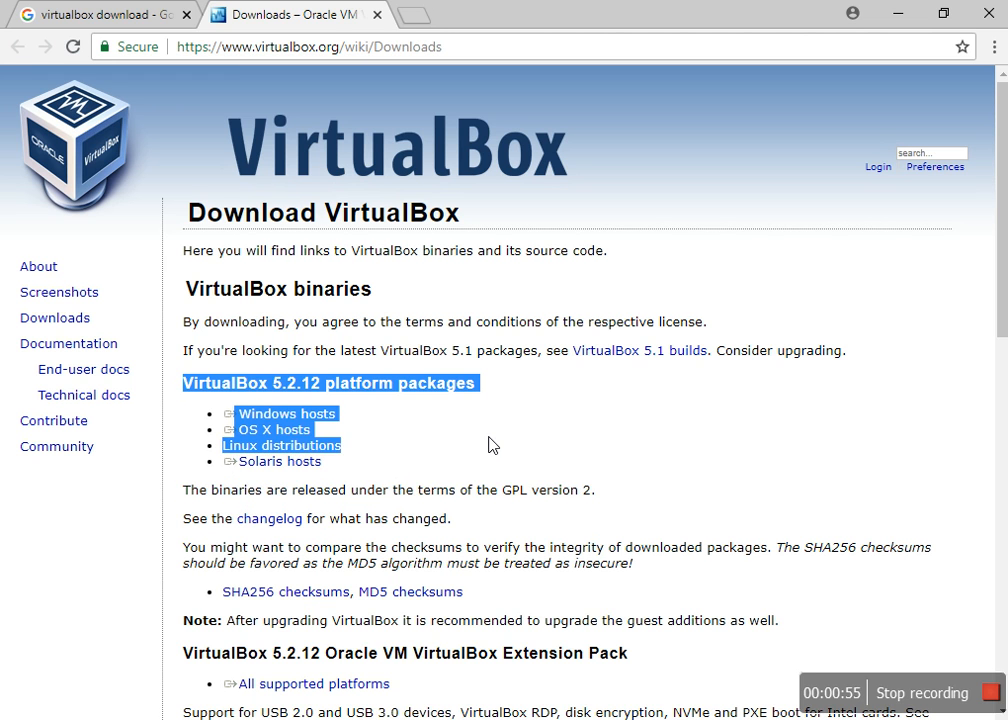
{"action": "left_click", "coordinate": [470, 450]}
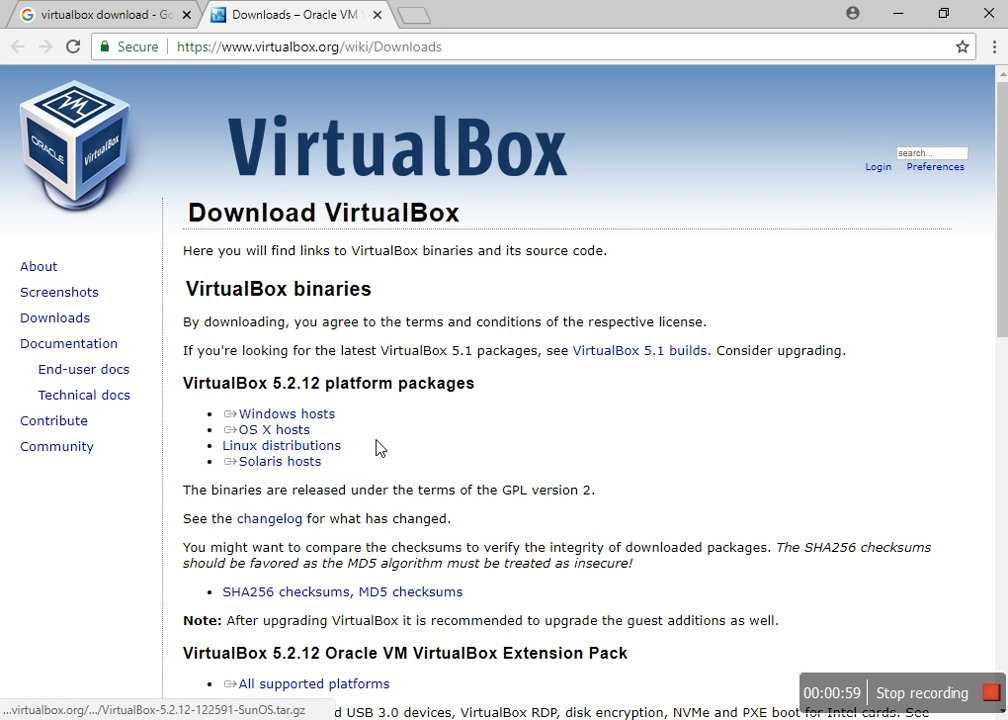
{"action": "left_click", "coordinate": [309, 421]}
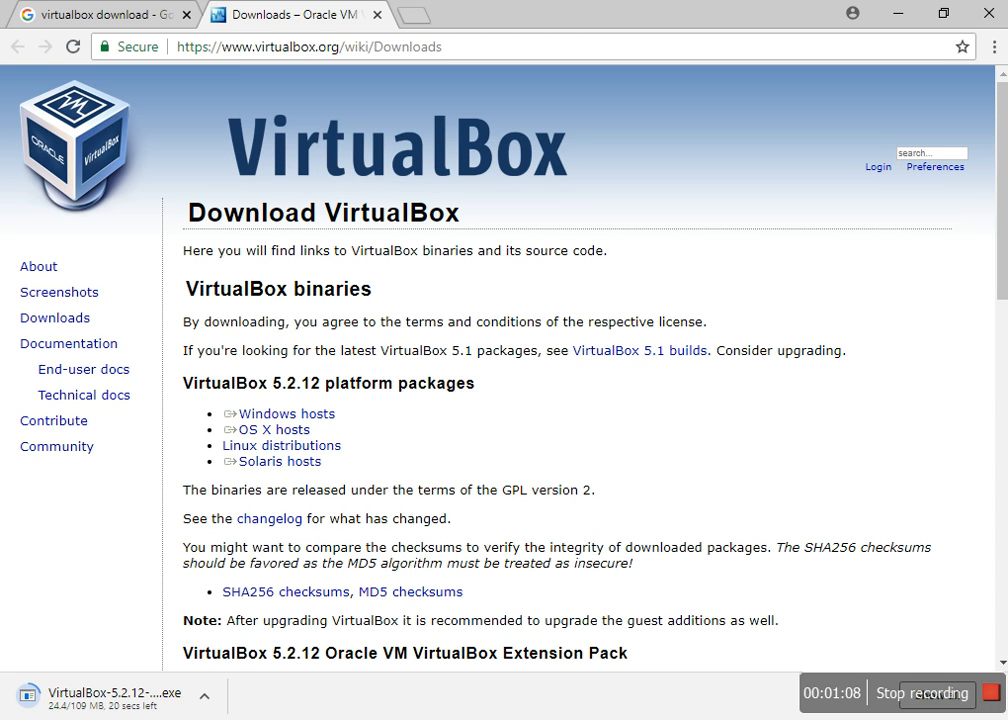
Step: Show the running download in its folder and check the existing VirtualBox-5.2.12-122591-Win installer there
{"action": "left_click", "coordinate": [205, 697]}
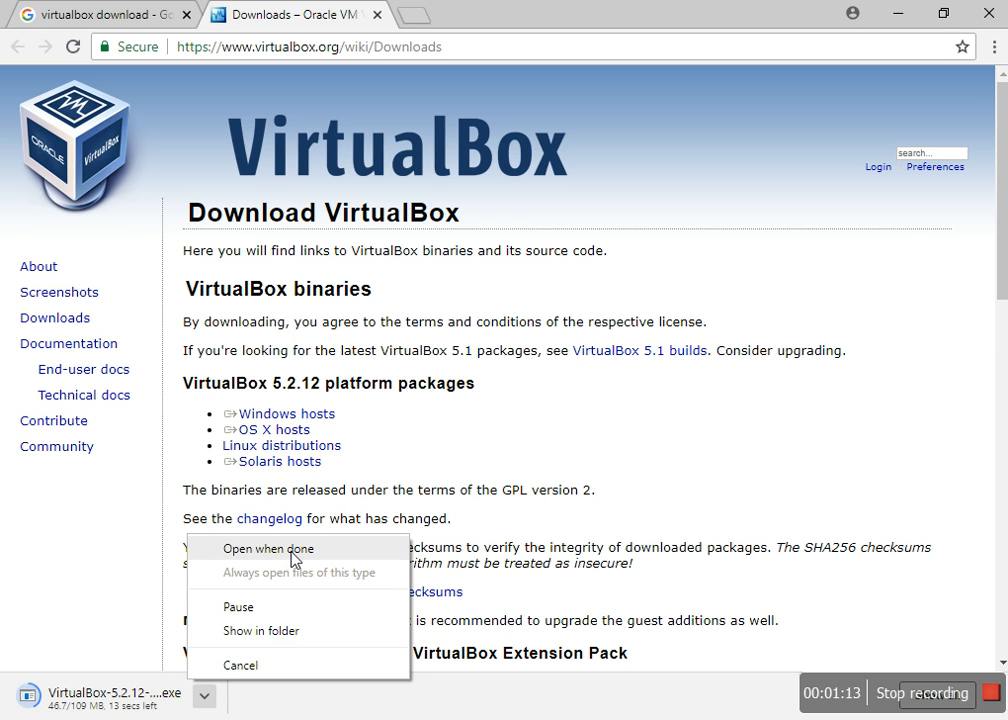
{"action": "left_click", "coordinate": [263, 631]}
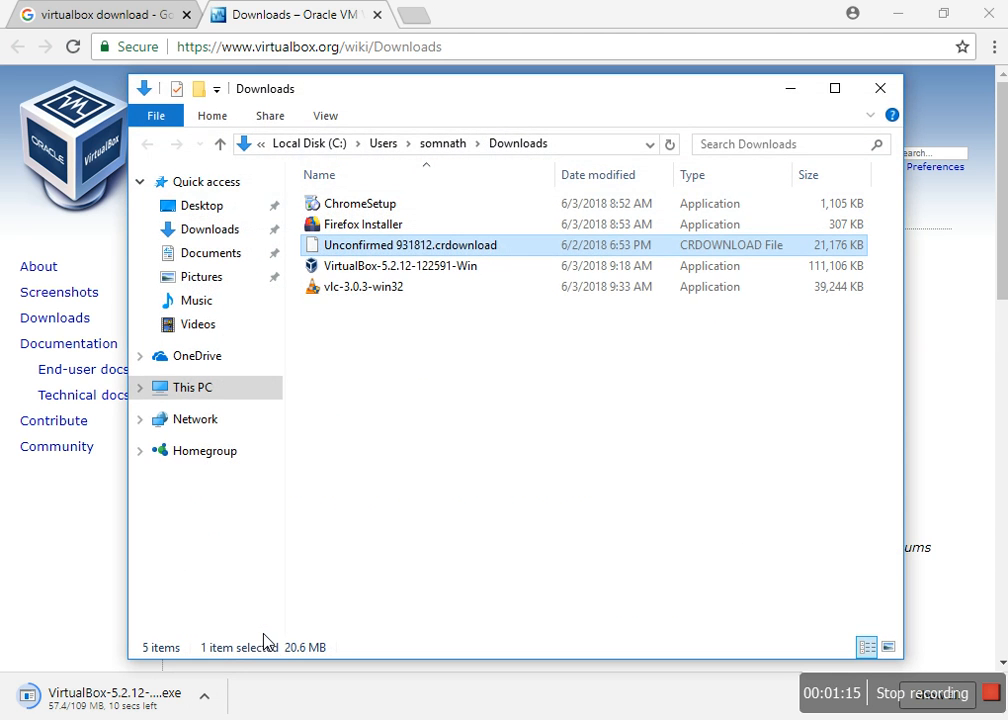
{"action": "left_click", "coordinate": [367, 266]}
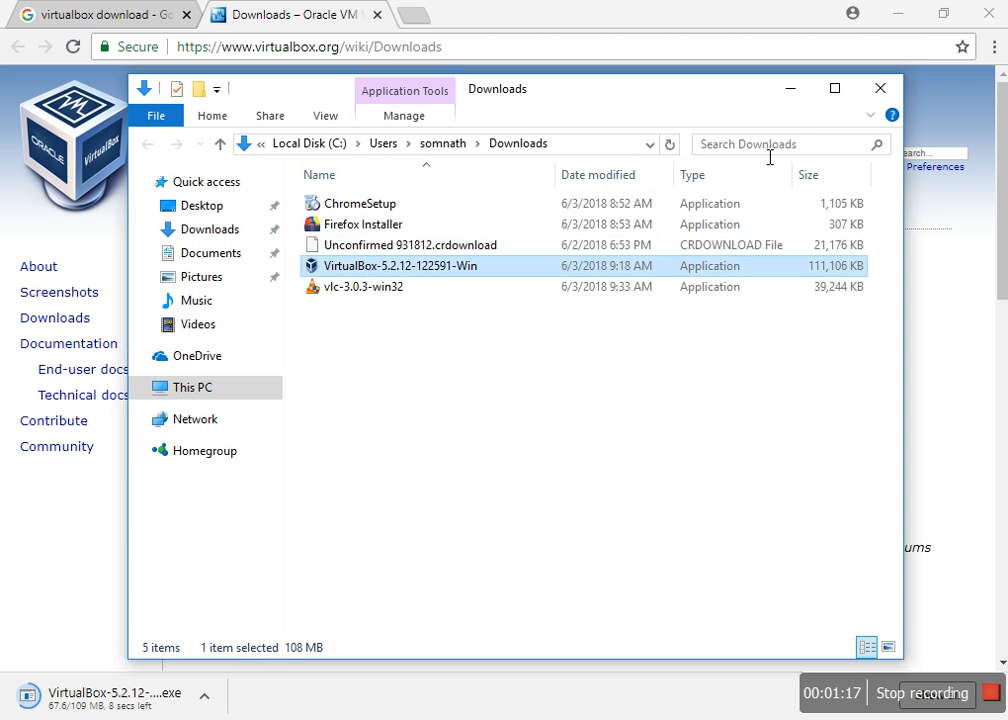
{"action": "left_click", "coordinate": [790, 88]}
Step: Cancel the running VirtualBox download and minimize the browser
{"action": "left_click", "coordinate": [204, 696]}
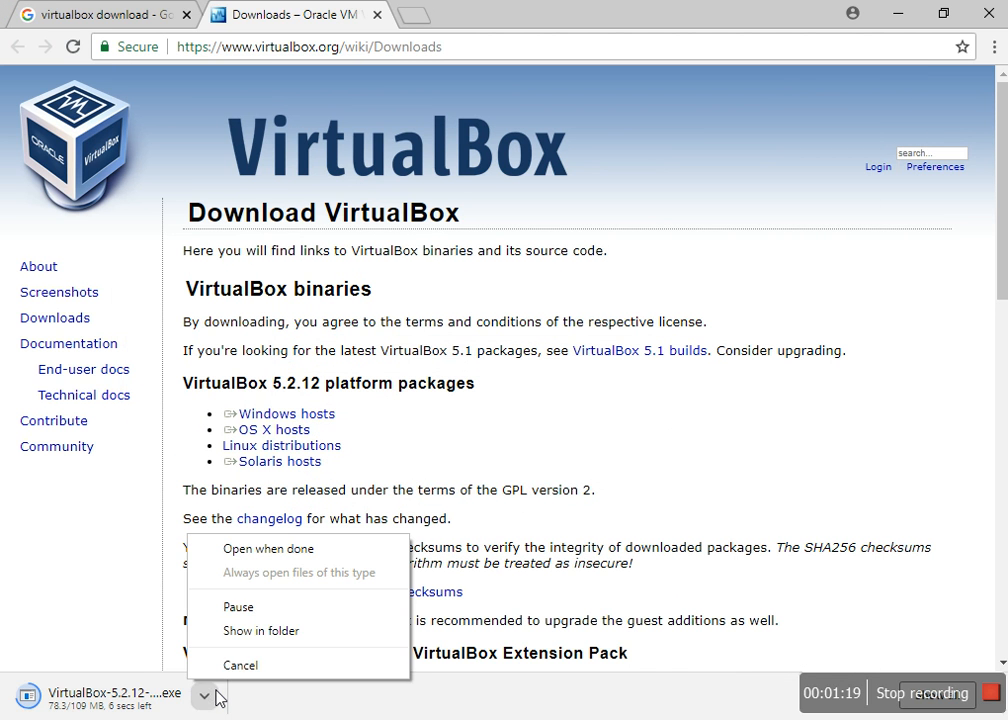
{"action": "left_click", "coordinate": [225, 667]}
{"action": "left_click", "coordinate": [900, 13]}
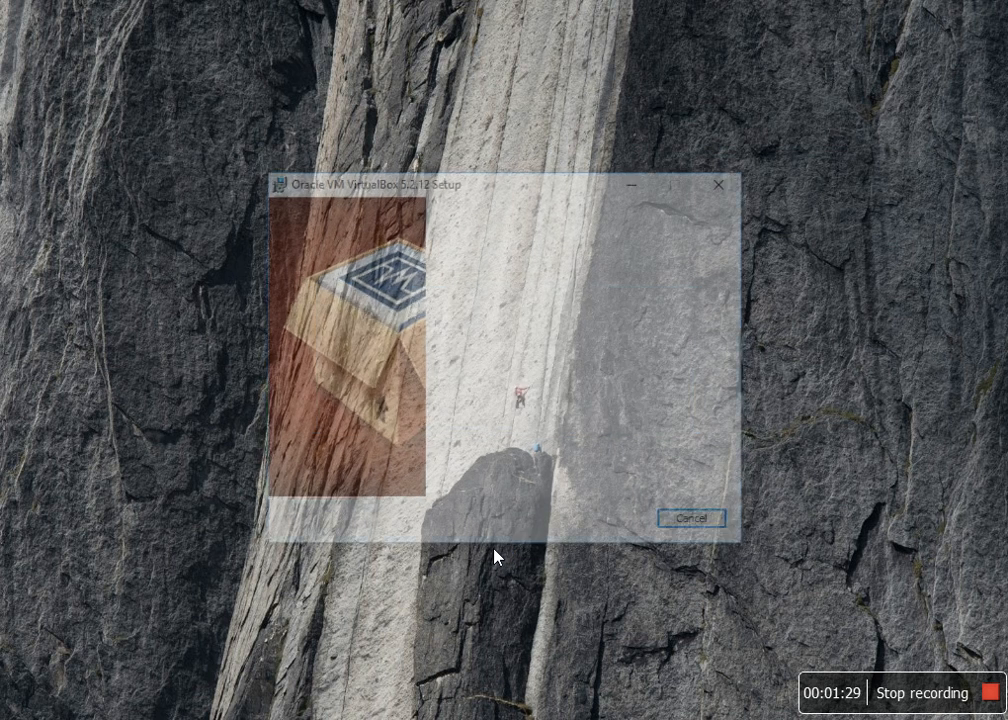
Step: Start installing VirtualBox 5.2.12 with the default features, location and shortcut options, accepting the network interfaces warning
{"action": "left_click", "coordinate": [608, 525]}
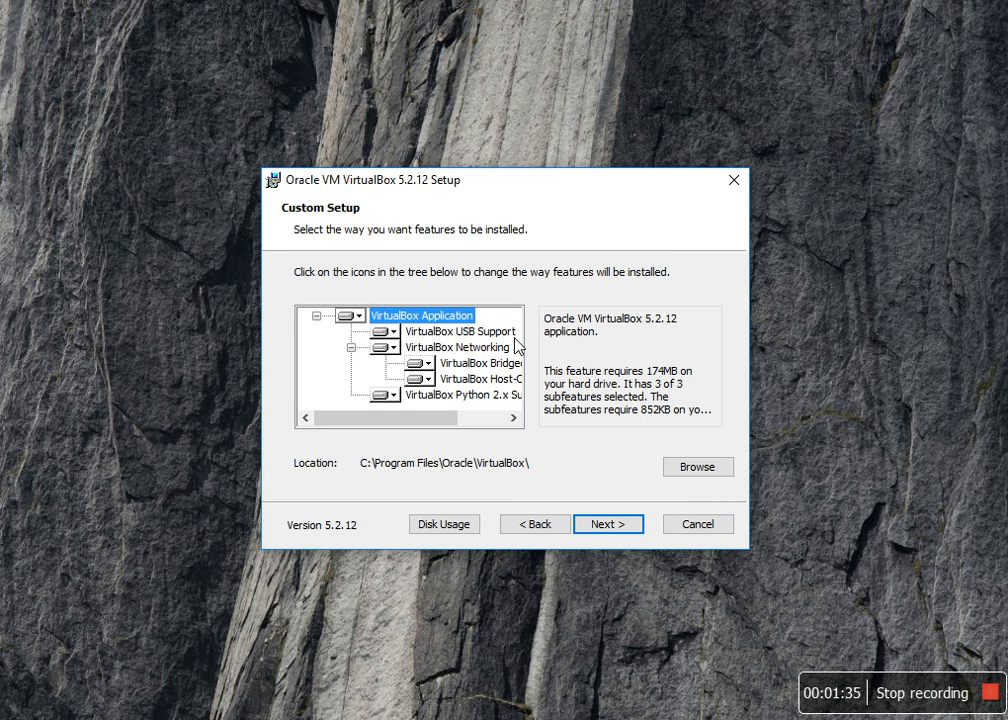
{"action": "left_click", "coordinate": [608, 531]}
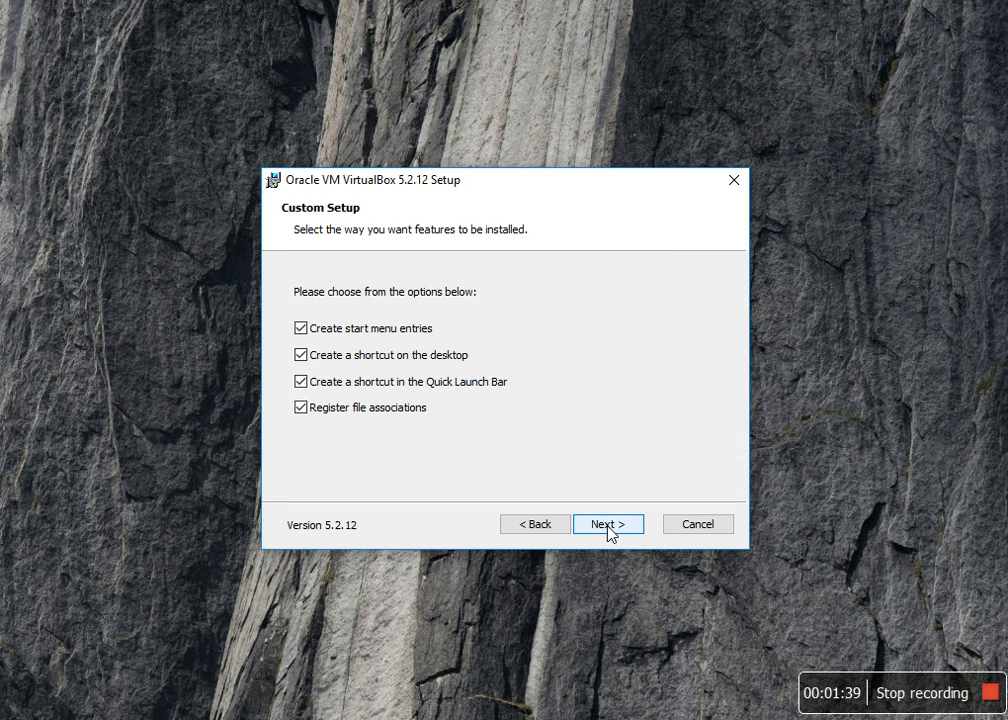
{"action": "left_click", "coordinate": [608, 528]}
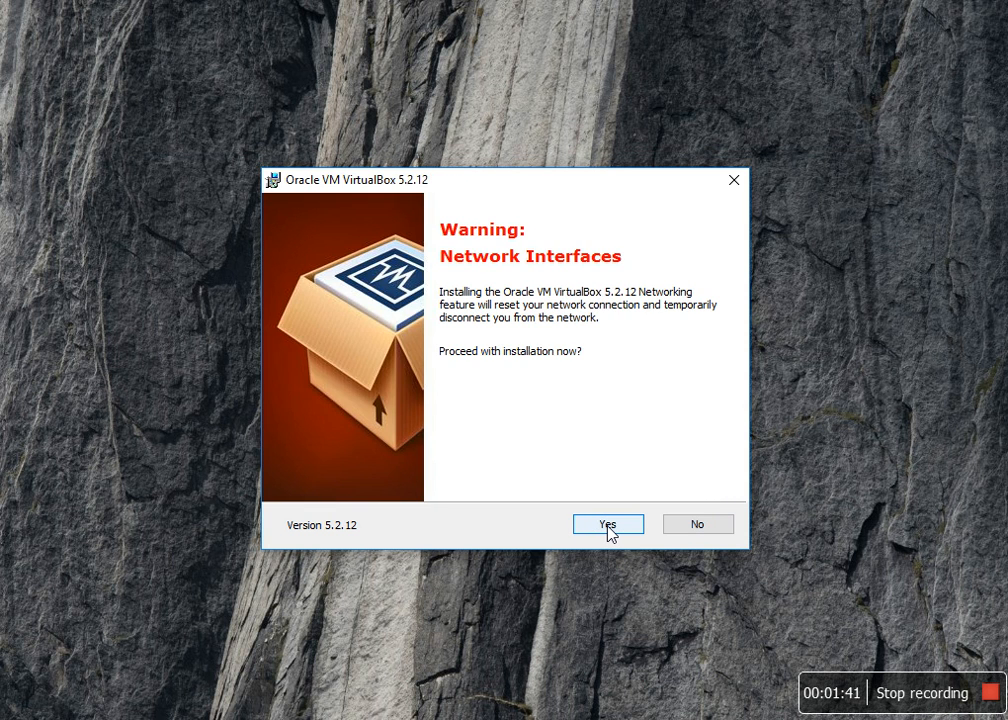
{"action": "left_click", "coordinate": [608, 526]}
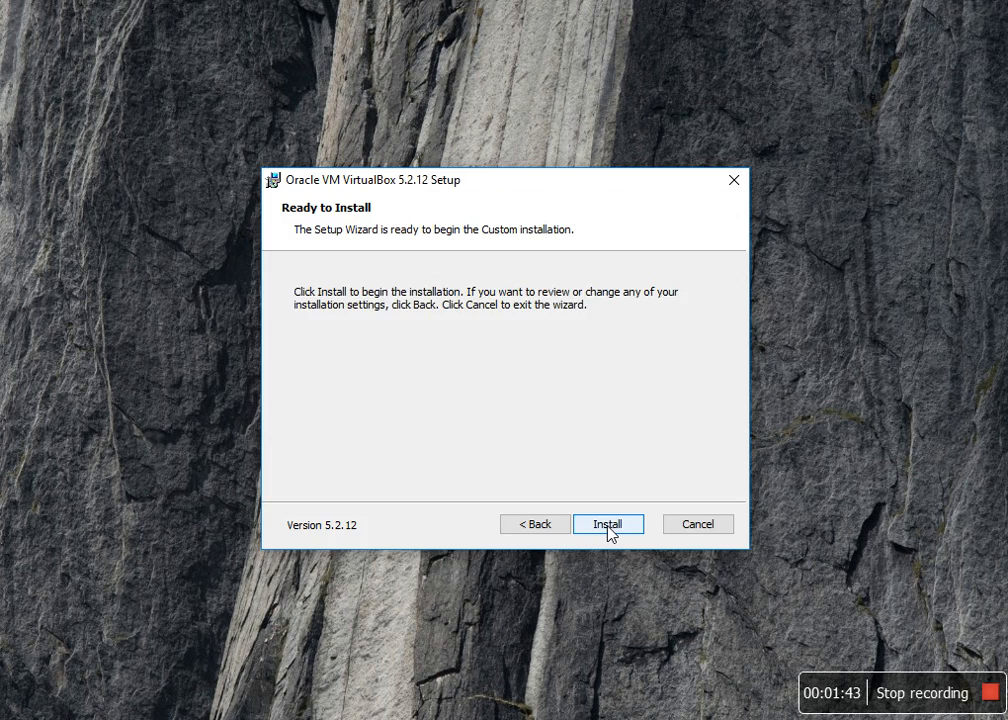
{"action": "left_click", "coordinate": [608, 526]}
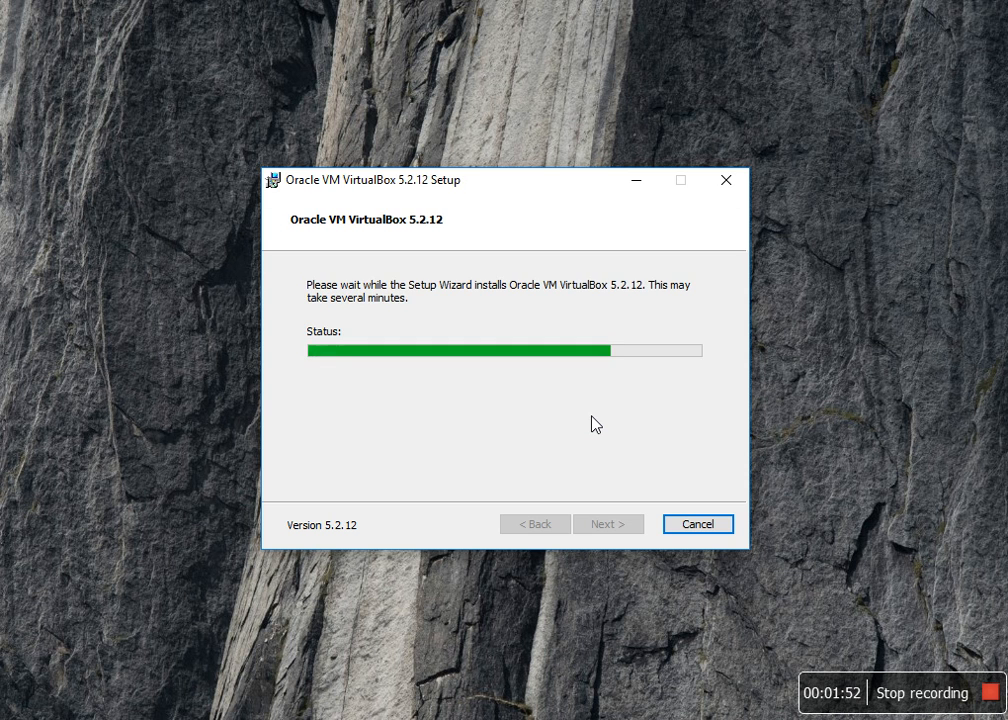
Step: Finish the setup with VirtualBox set to start after installation, and maximize the VirtualBox Manager window
{"action": "left_click", "coordinate": [601, 376]}
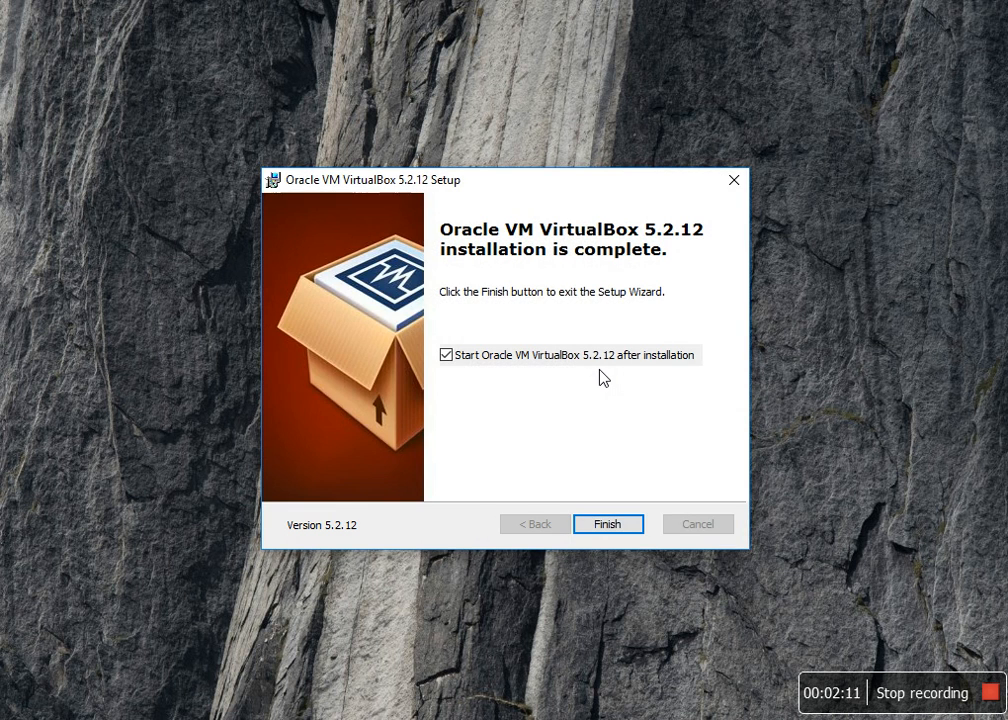
{"action": "left_click", "coordinate": [607, 527]}
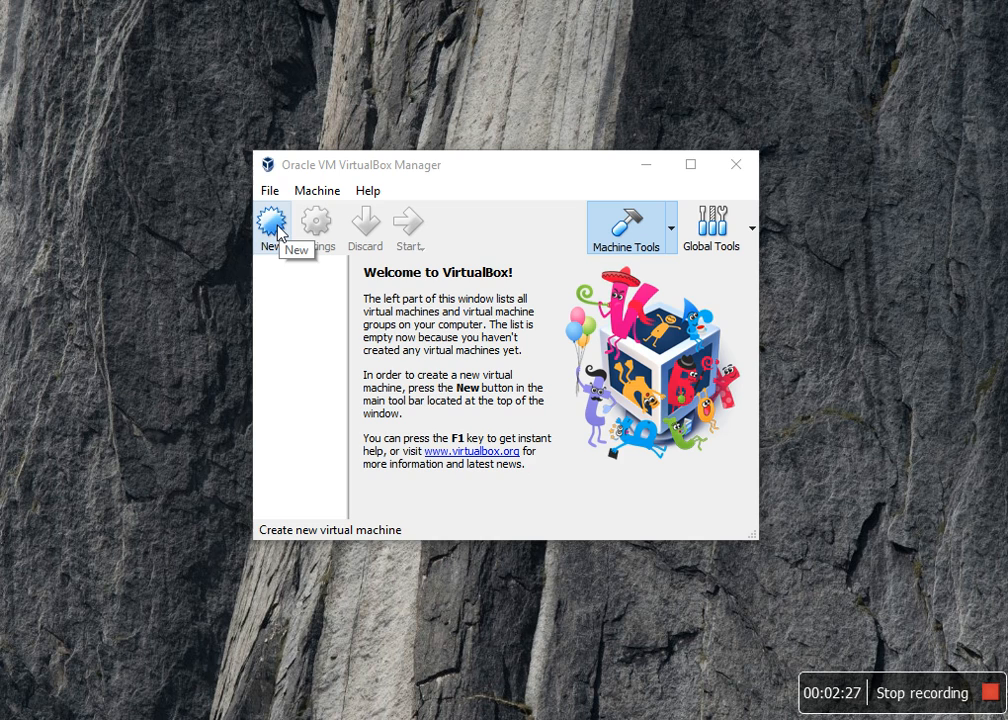
{"action": "left_click", "coordinate": [690, 165]}
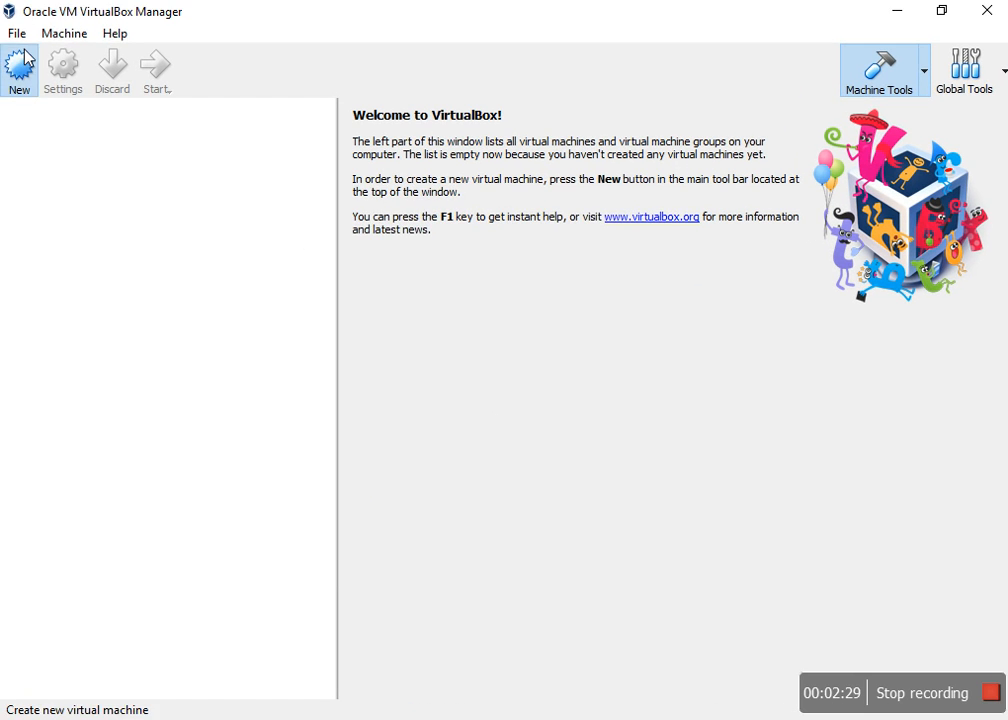
Step: Start a new virtual machine named Ubuntu18.04 with type Linux and version Ubuntu (64-bit)
{"action": "left_click", "coordinate": [22, 65]}
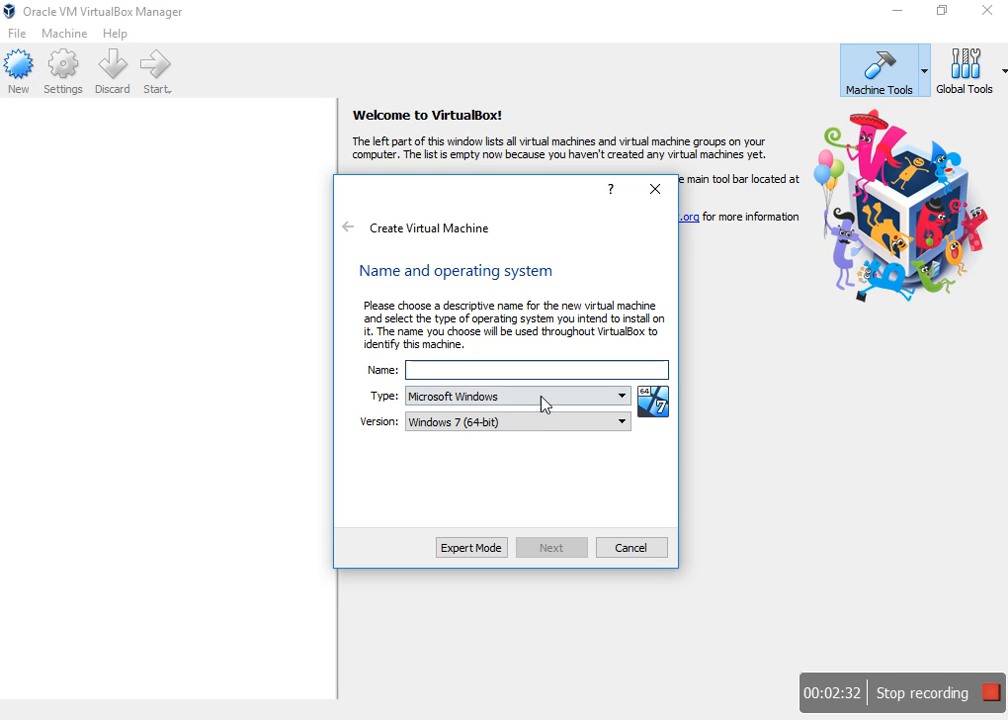
{"action": "left_click", "coordinate": [542, 405]}
{"action": "left_click", "coordinate": [527, 421]}
{"action": "left_click", "coordinate": [527, 424]}
{"action": "left_click", "coordinate": [529, 424]}
{"action": "left_click", "coordinate": [491, 371]}
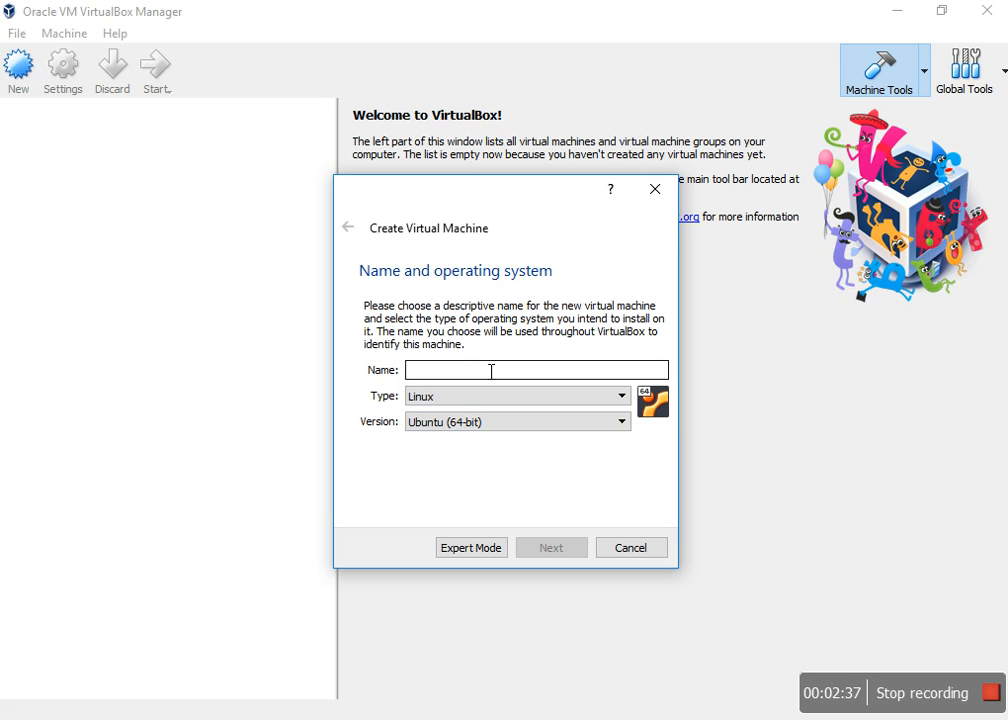
{"action": "type", "text": "Ubuntu18.04"}
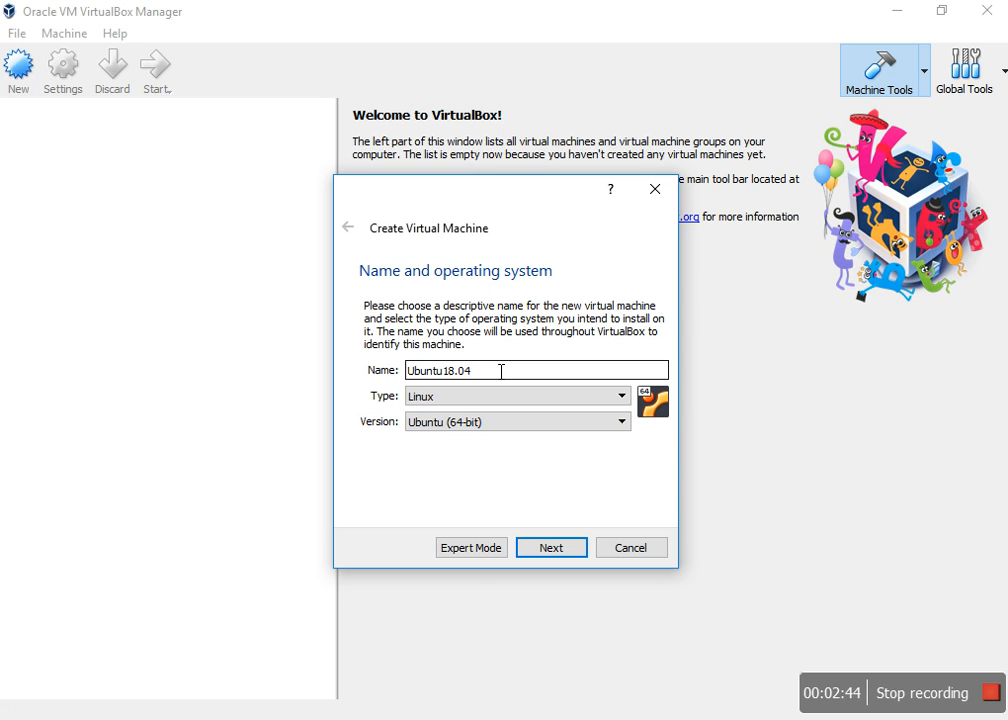
{"action": "left_click", "coordinate": [556, 549]}
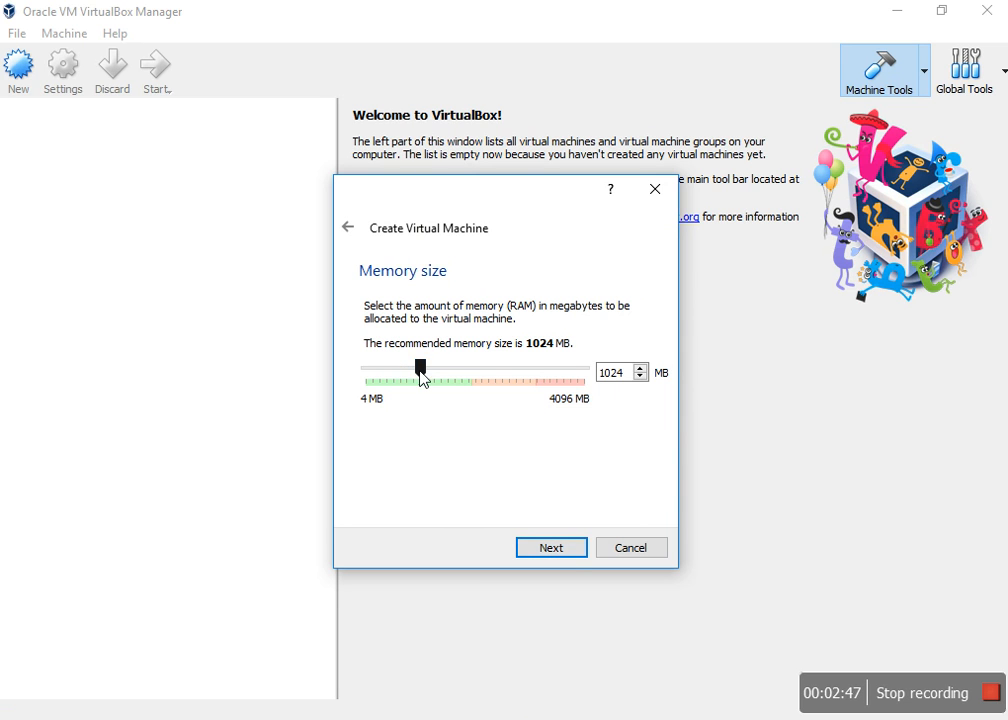
Step: Set the virtual machine's memory size to 2000 MB
{"action": "left_click_drag", "start_coordinate": [421, 370], "coordinate": [472, 369]}
{"action": "double_click", "coordinate": [620, 380]}
{"action": "type", "text": "2000"}
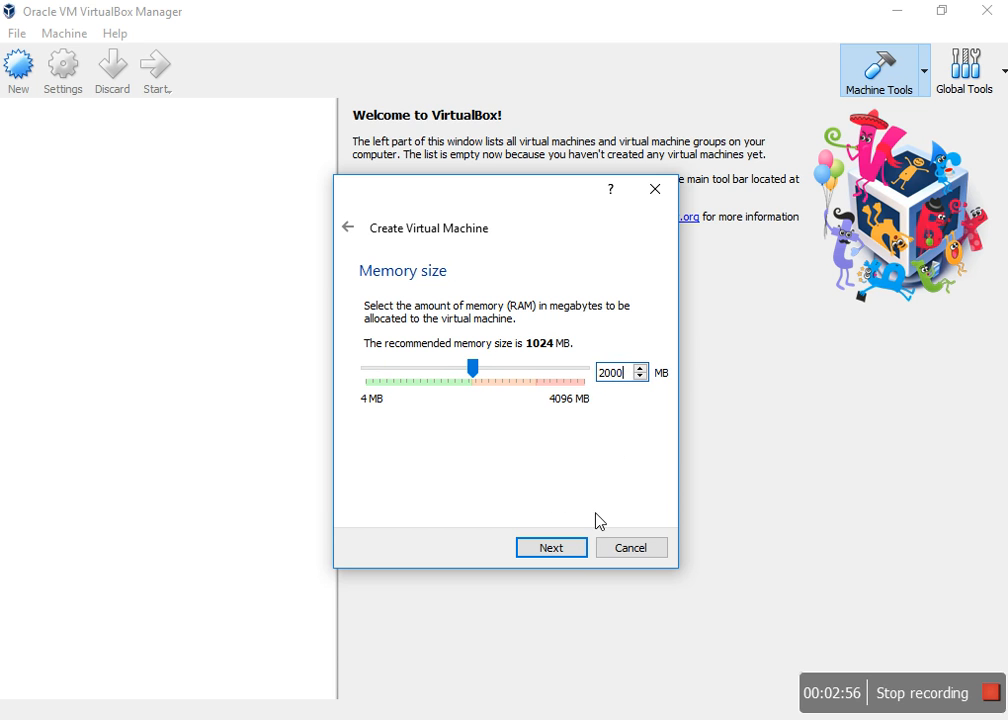
{"action": "left_click", "coordinate": [551, 548]}
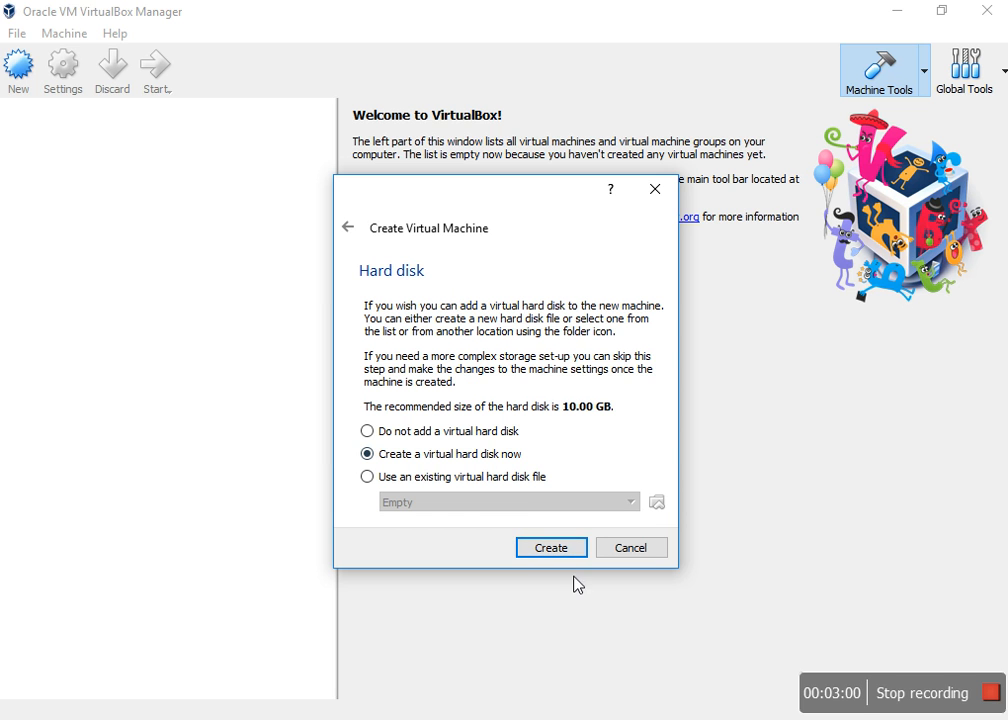
Step: Choose to create a virtual hard disk as a fixed-size VDI file with a size of 15 GB
{"action": "left_click", "coordinate": [553, 547]}
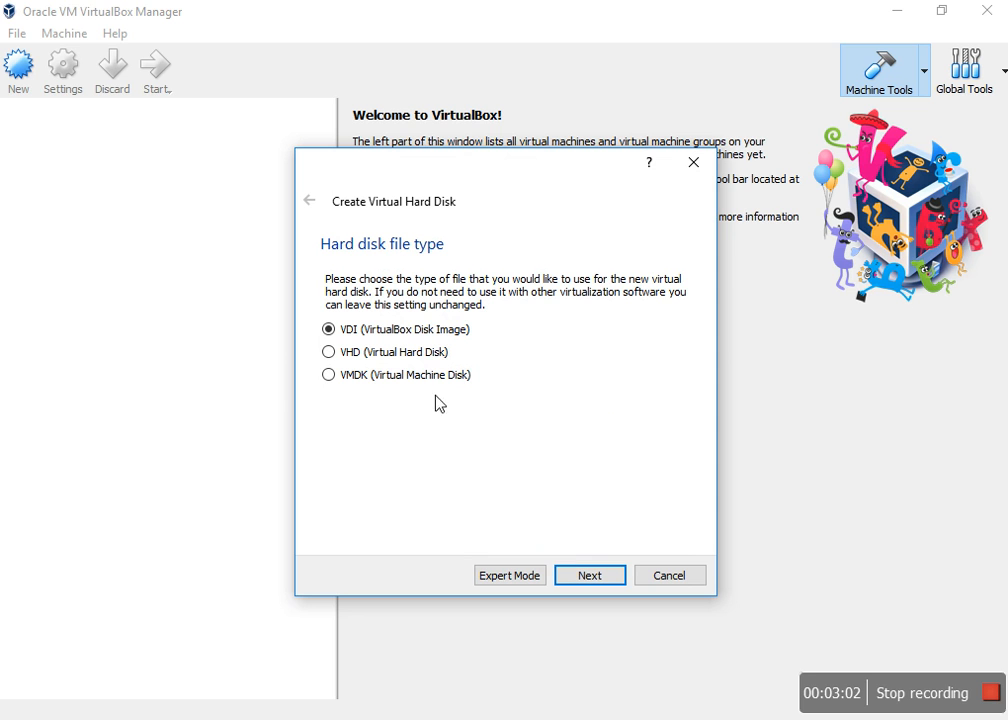
{"action": "left_click", "coordinate": [590, 577]}
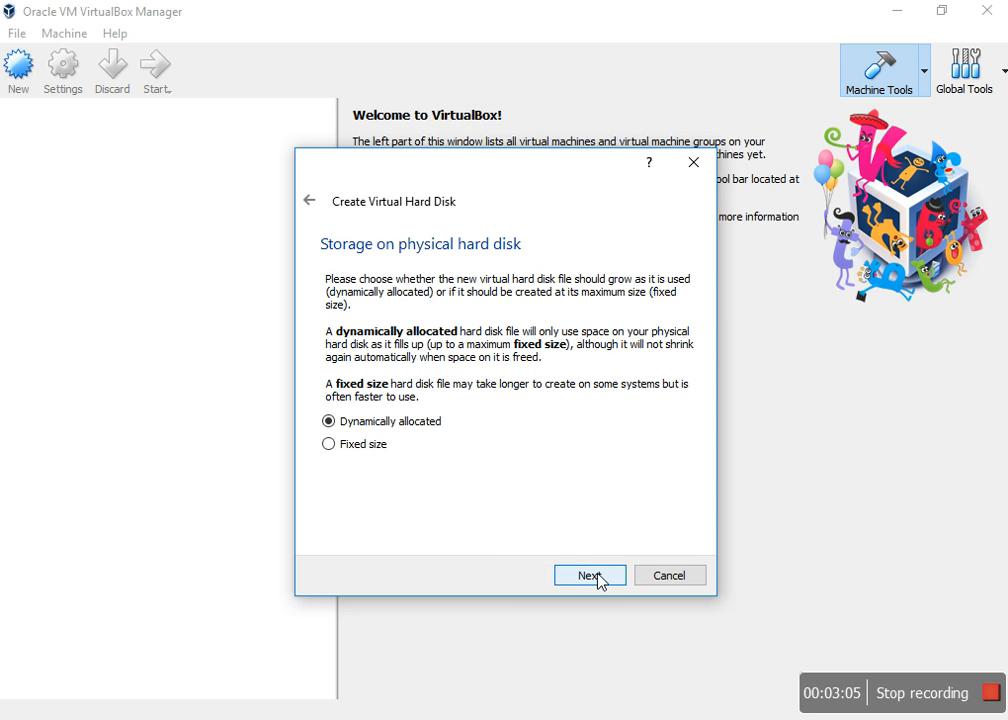
{"action": "left_click", "coordinate": [378, 446]}
{"action": "left_click", "coordinate": [590, 576]}
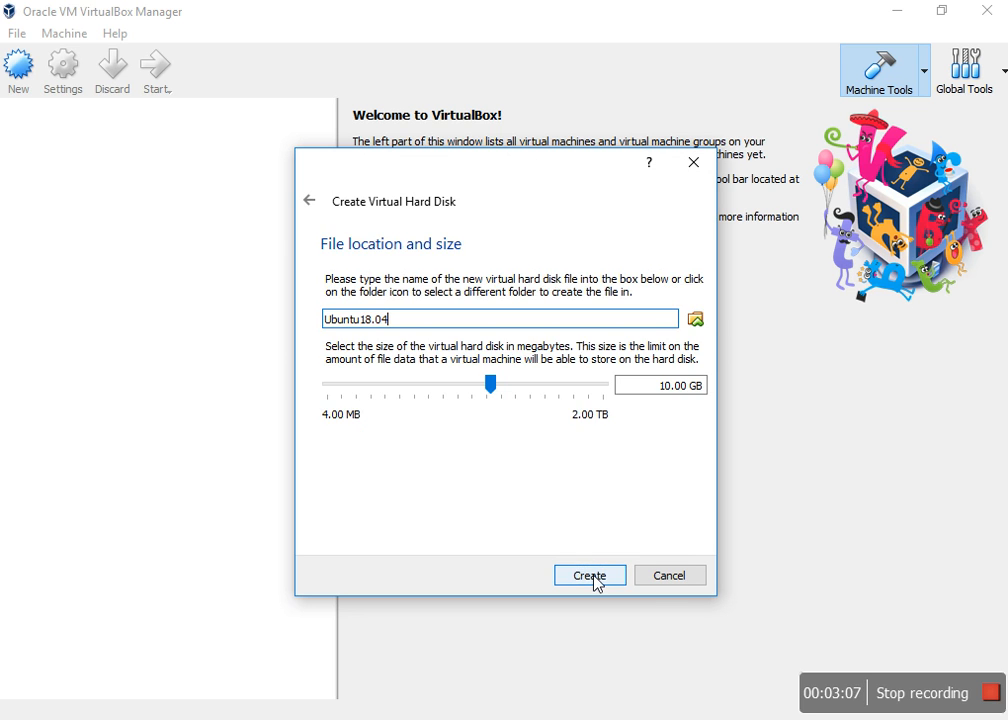
{"action": "left_click", "coordinate": [662, 388]}
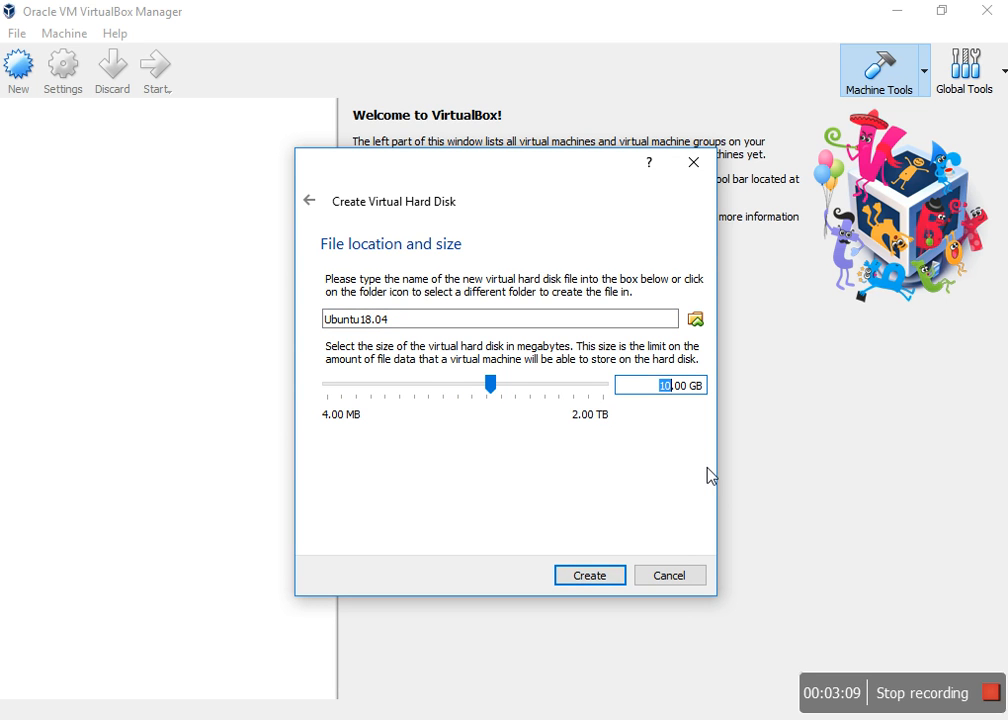
{"action": "type", "text": "15"}
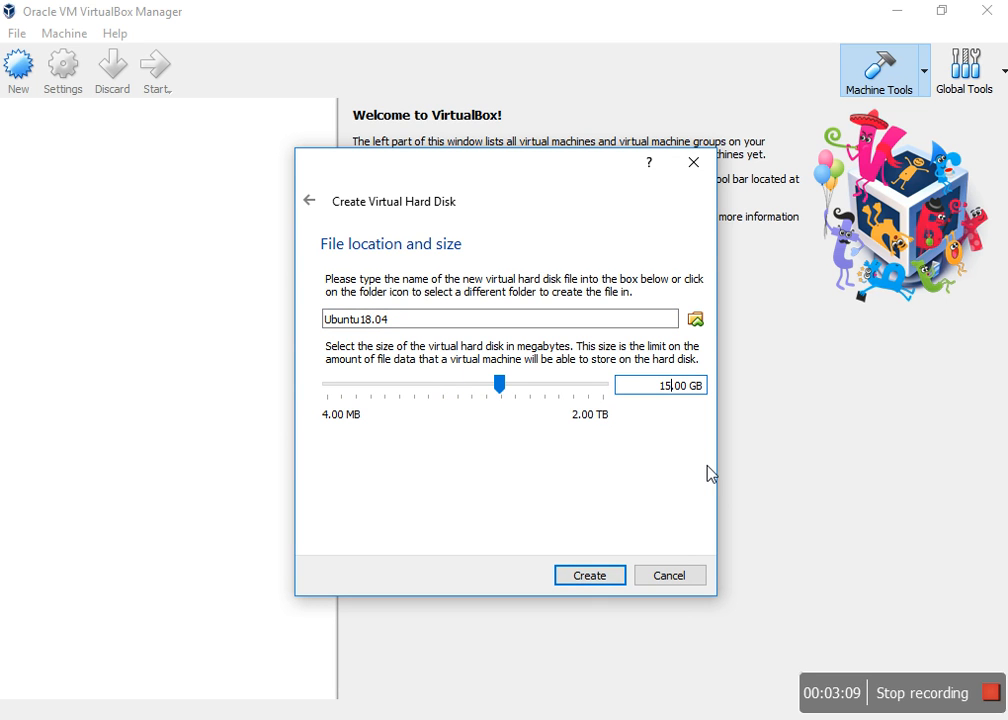
{"action": "left_click", "coordinate": [695, 319]}
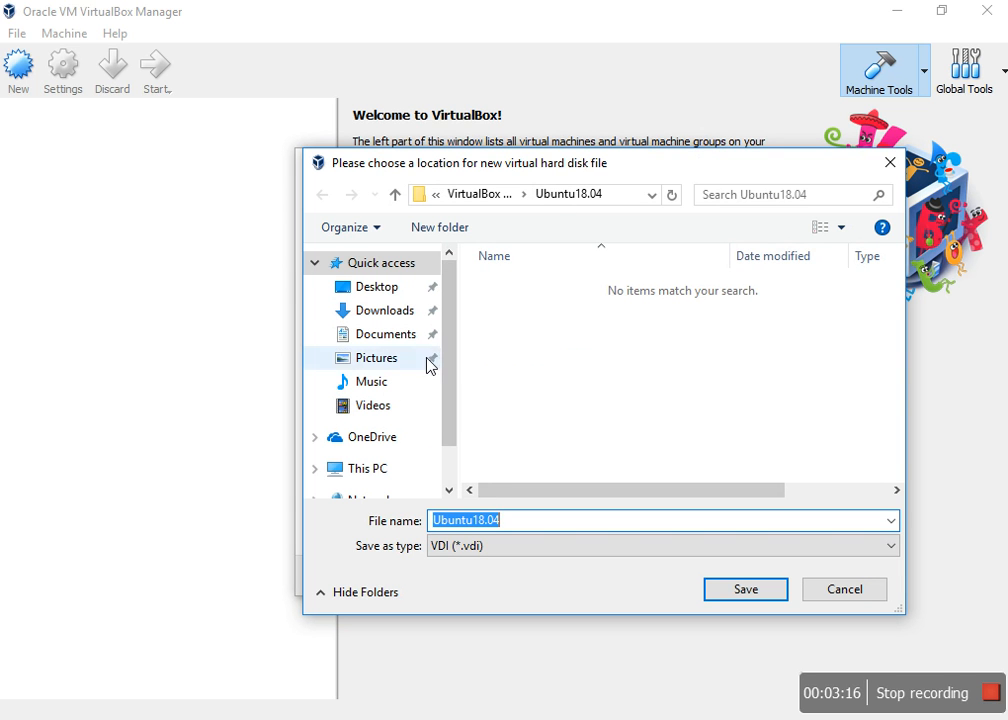
{"action": "left_click", "coordinate": [889, 162]}
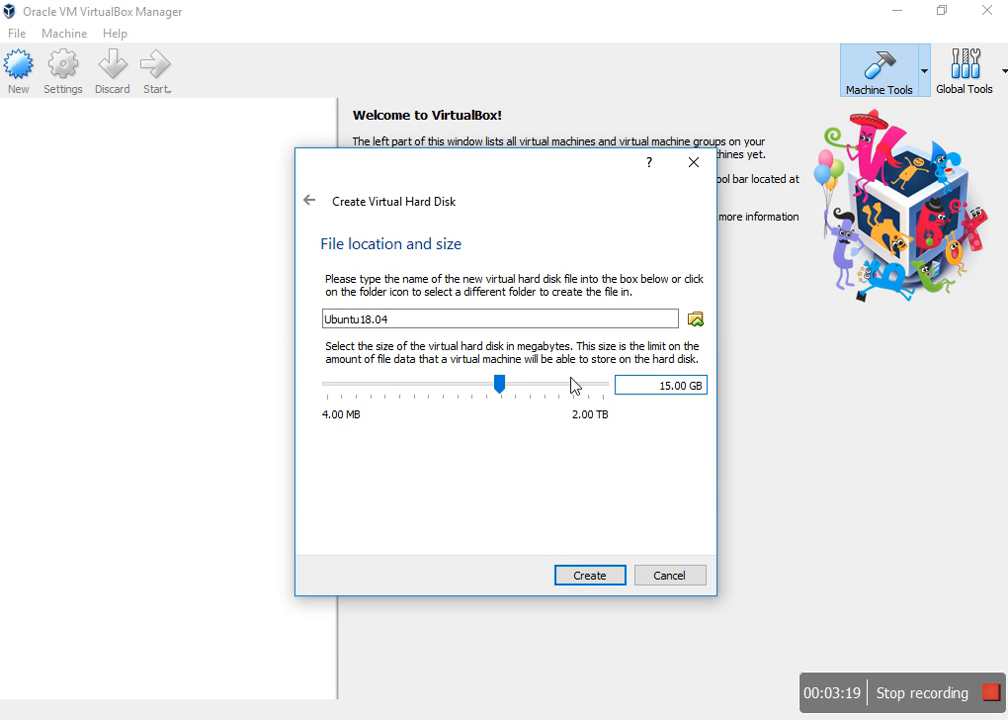
{"action": "left_click", "coordinate": [695, 319]}
{"action": "scroll", "coordinate": [447, 440], "scroll_direction": "down", "scroll_amount": 2}
{"action": "left_click", "coordinate": [389, 416]}
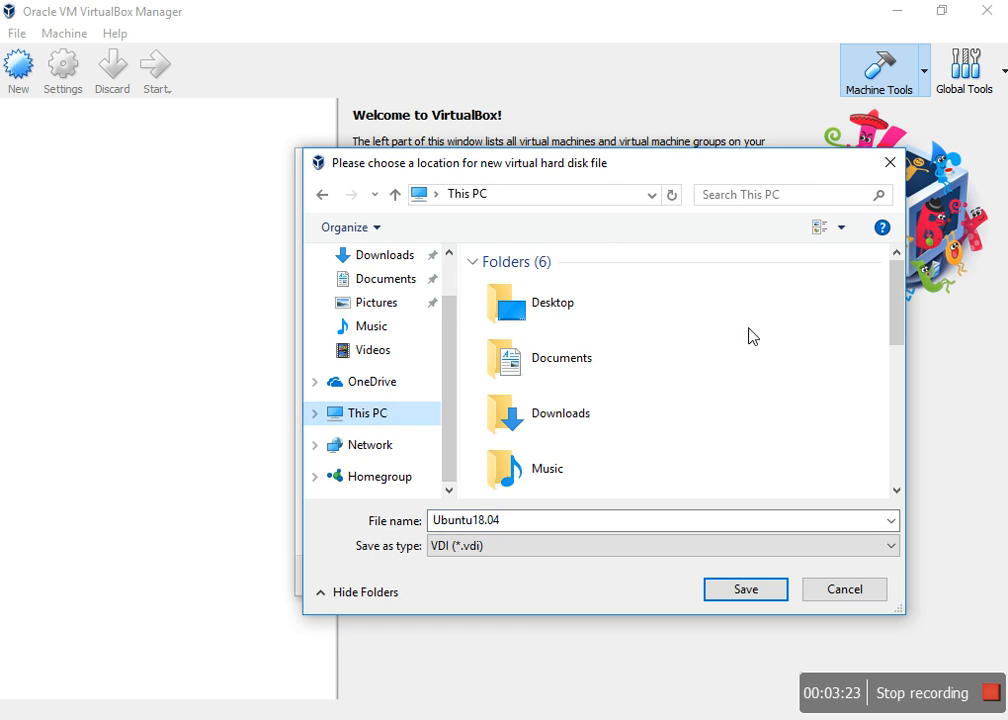
{"action": "left_click", "coordinate": [889, 162]}
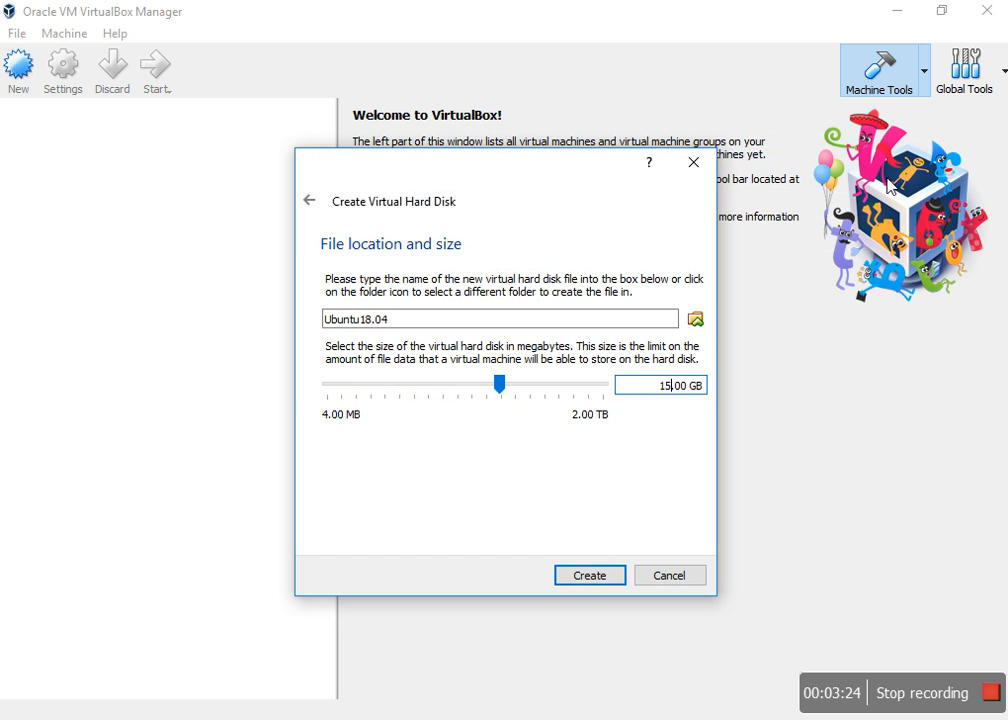
Step: Create the virtual hard disk in its default location, completing the new virtual machine
{"action": "left_click", "coordinate": [590, 577]}
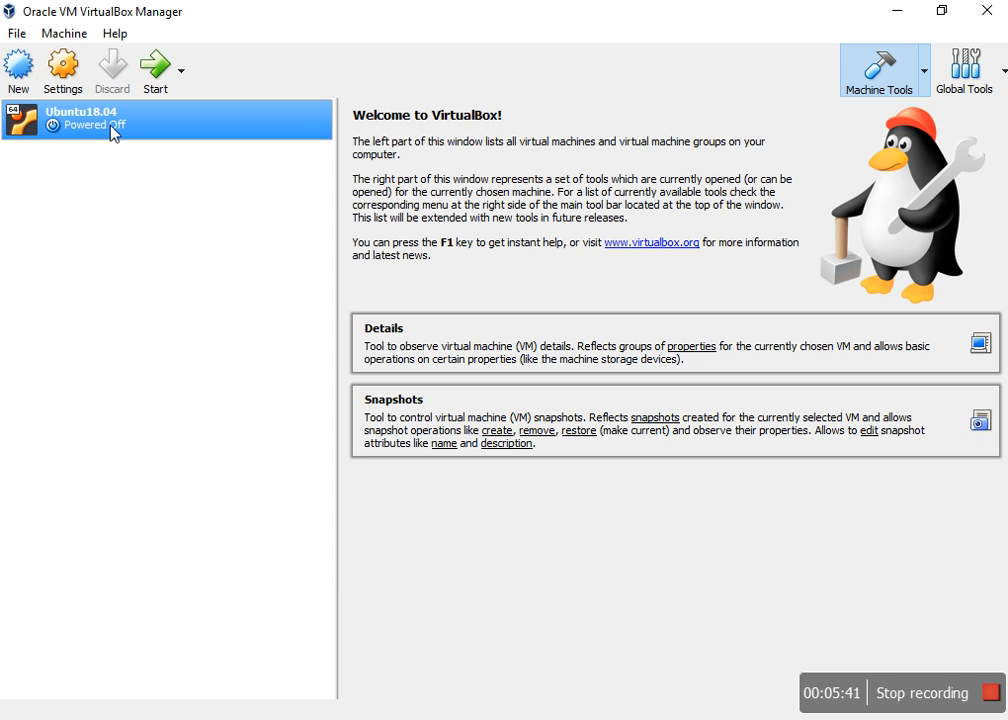
Step: Open the storage settings of the Ubuntu18.04 machine and select the empty optical drive on the IDE controller
{"action": "left_click", "coordinate": [75, 86]}
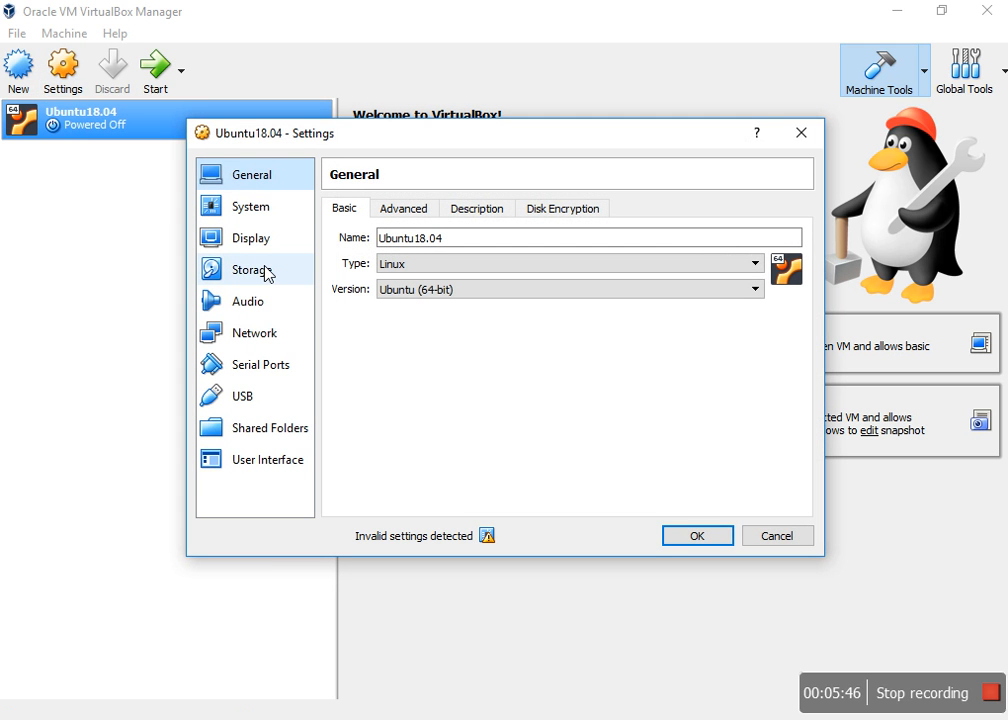
{"action": "left_click", "coordinate": [250, 270]}
{"action": "left_click", "coordinate": [386, 251]}
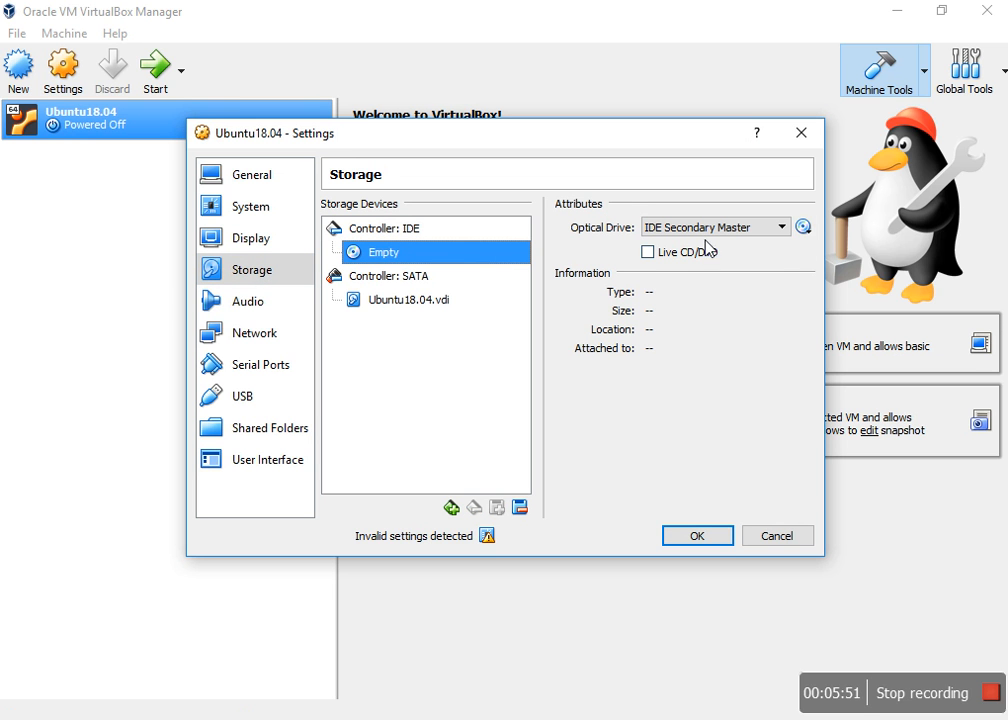
Step: Load the ubuntu-18.04-live-server-amd64 disc image from F:\SOFTWARE\2018 into the empty optical drive
{"action": "left_click", "coordinate": [803, 227]}
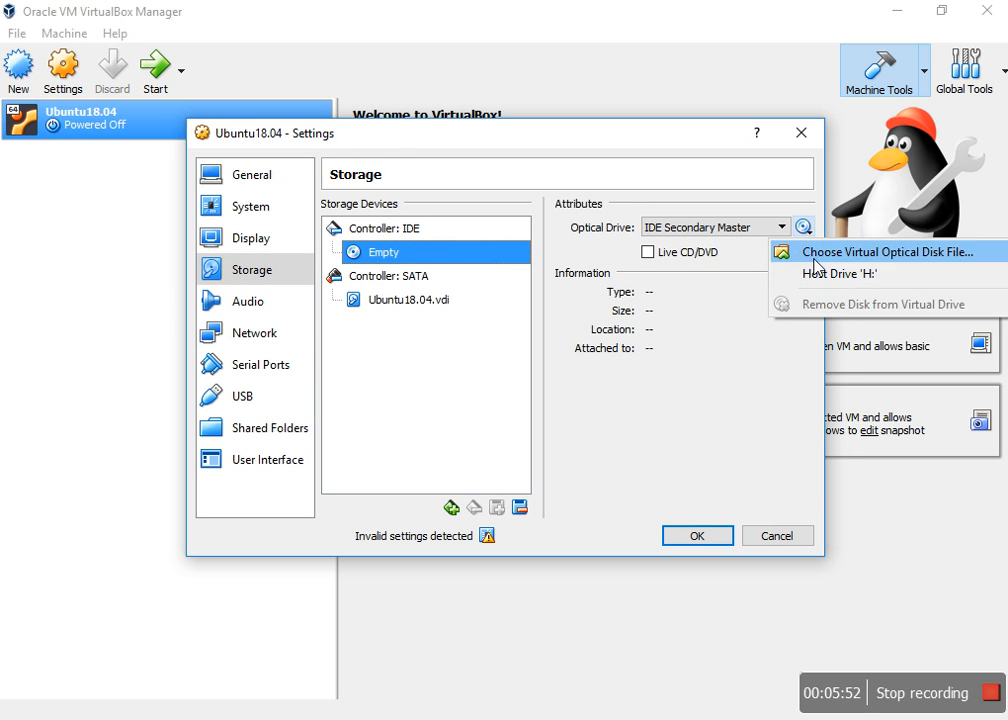
{"action": "left_click", "coordinate": [815, 258]}
{"action": "scroll", "coordinate": [330, 512], "scroll_direction": "down", "scroll_amount": 1}
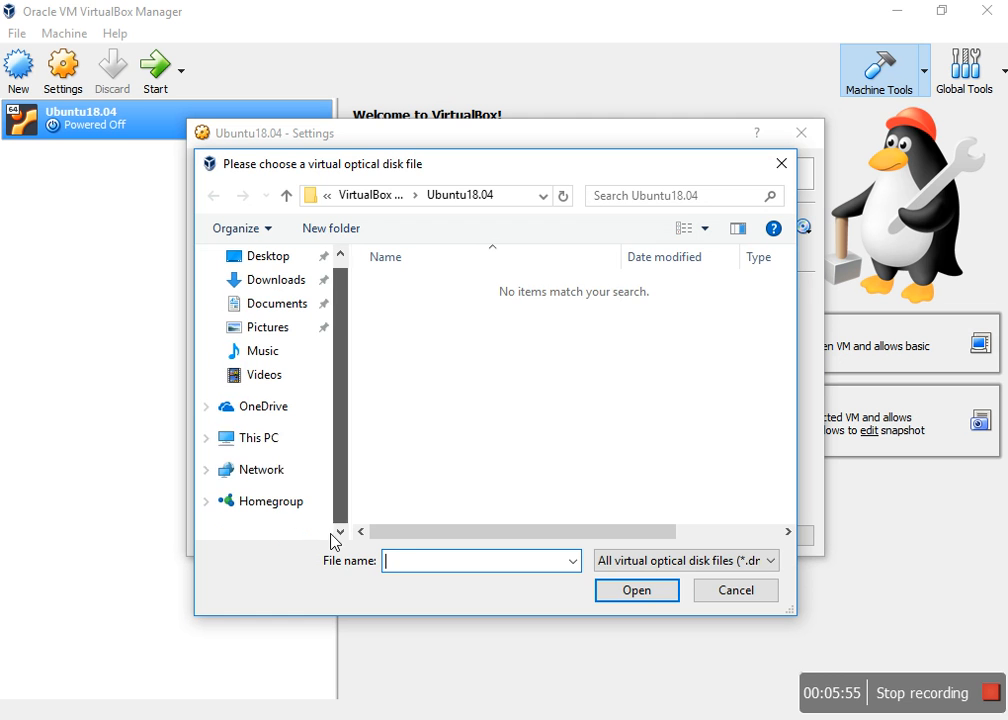
{"action": "left_click", "coordinate": [267, 443]}
{"action": "scroll", "coordinate": [455, 462], "scroll_direction": "down", "scroll_amount": 3}
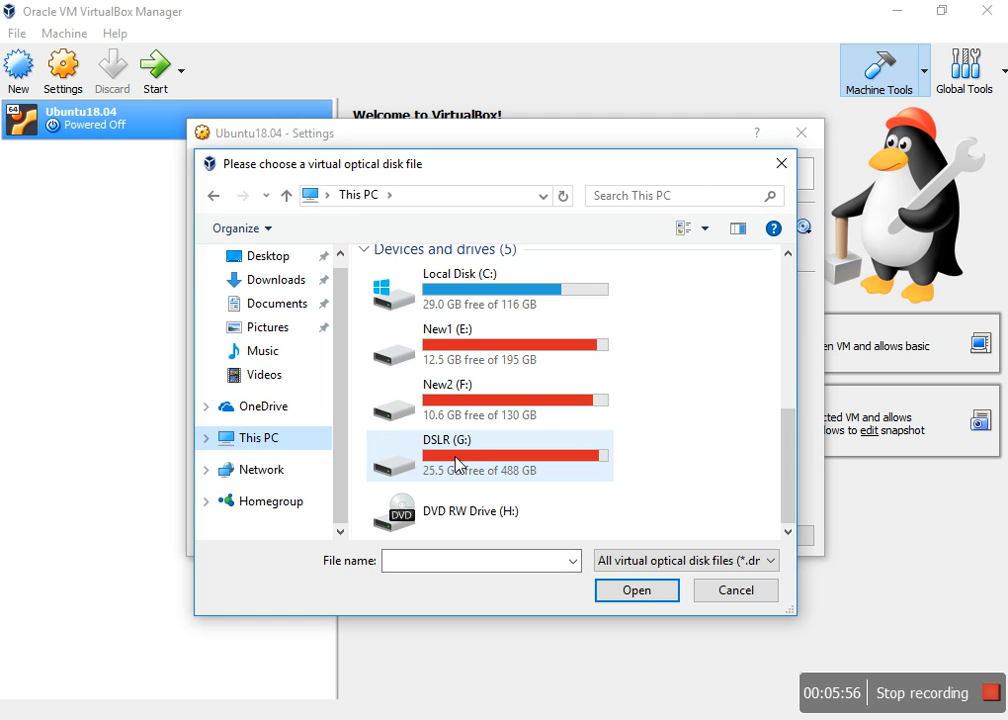
{"action": "double_click", "coordinate": [460, 460]}
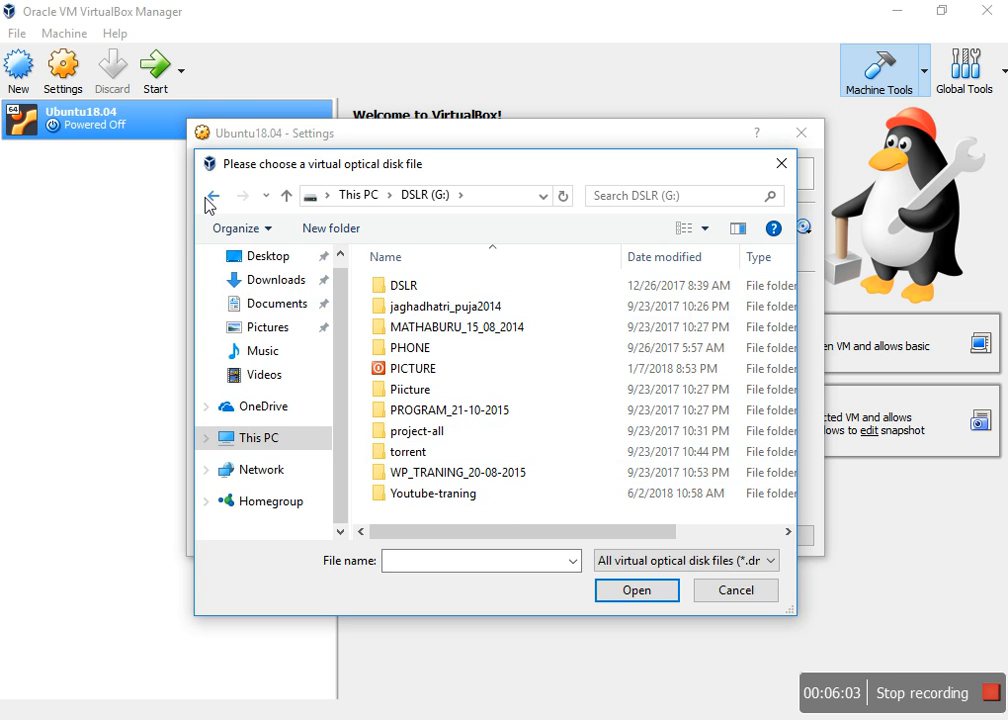
{"action": "left_click", "coordinate": [212, 196]}
{"action": "double_click", "coordinate": [466, 450]}
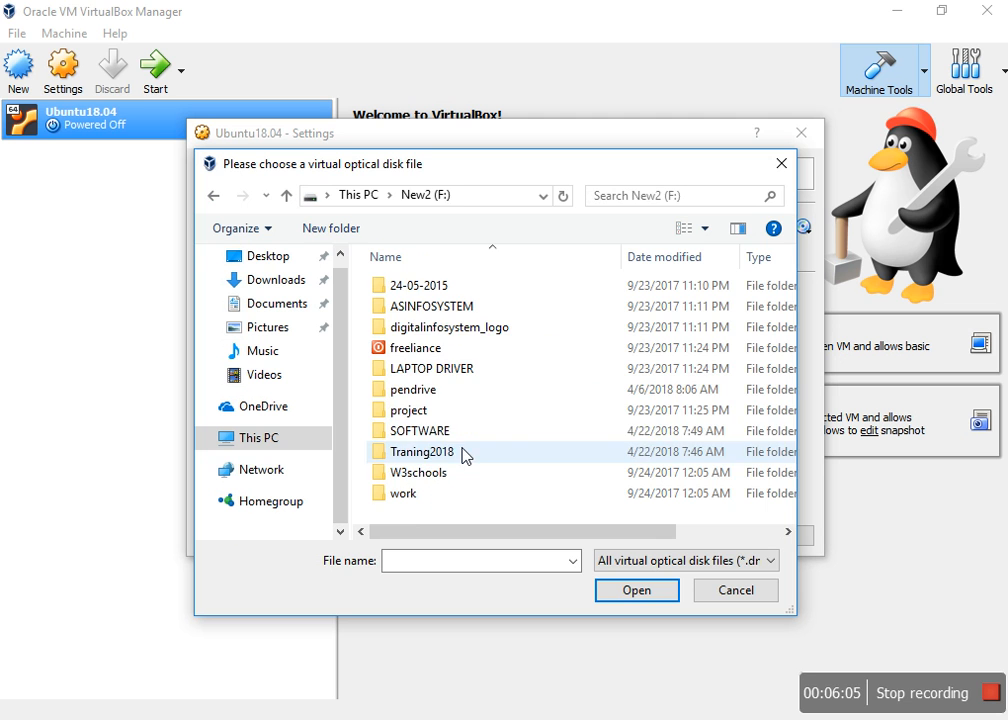
{"action": "double_click", "coordinate": [455, 432]}
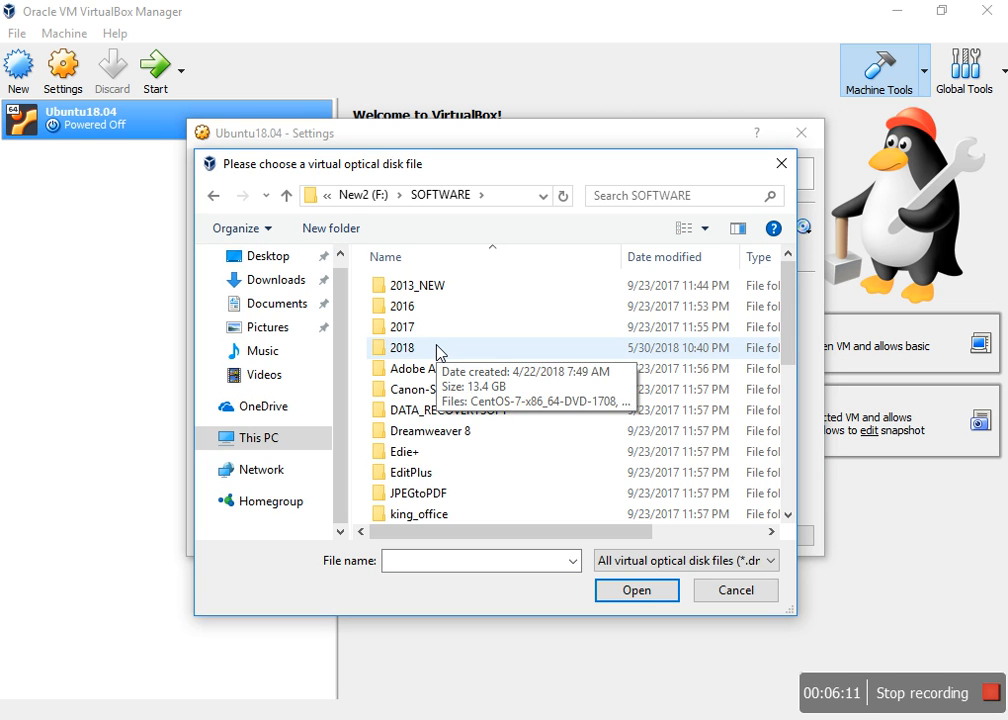
{"action": "double_click", "coordinate": [438, 349]}
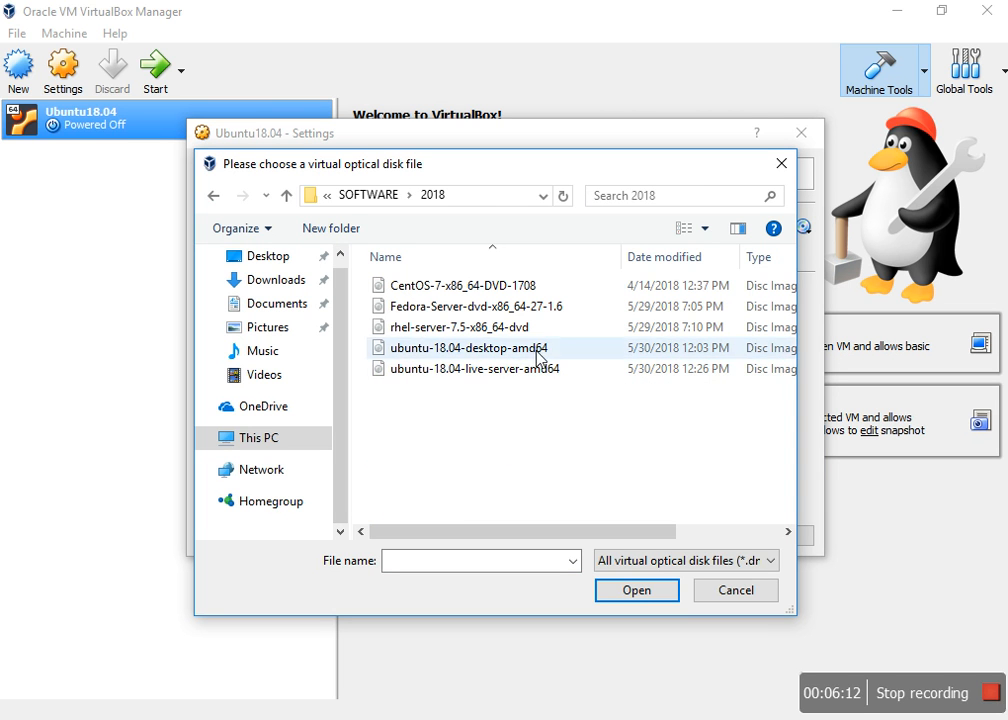
{"action": "double_click", "coordinate": [466, 370]}
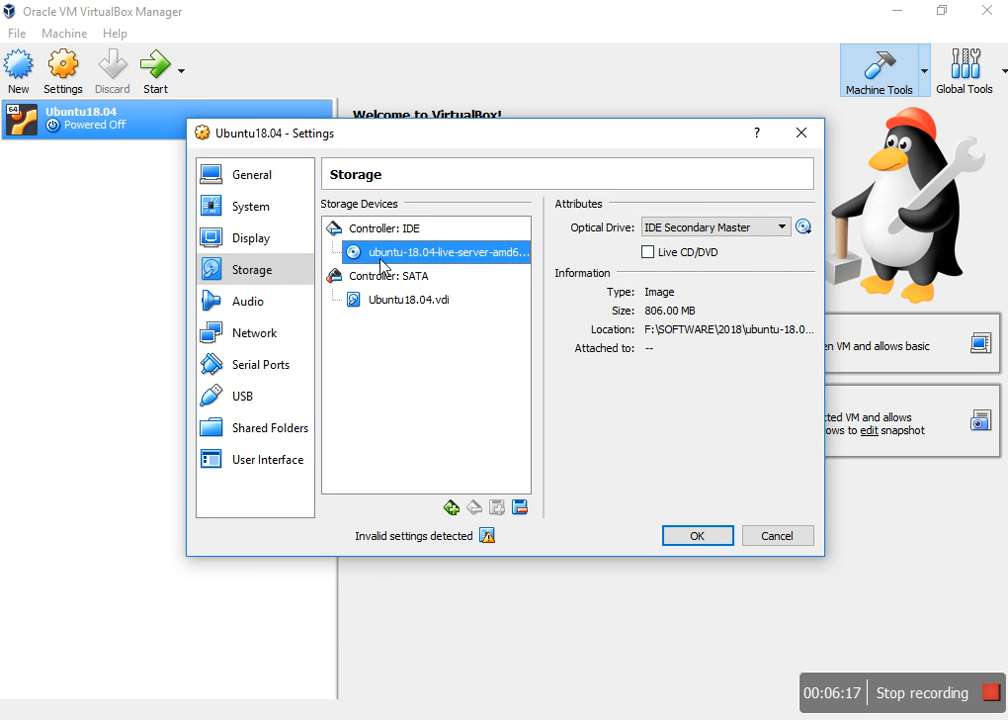
Step: Remove the optical drive holding the live-server image from the IDE controller
{"action": "right_click", "coordinate": [417, 257]}
{"action": "left_click", "coordinate": [440, 265]}
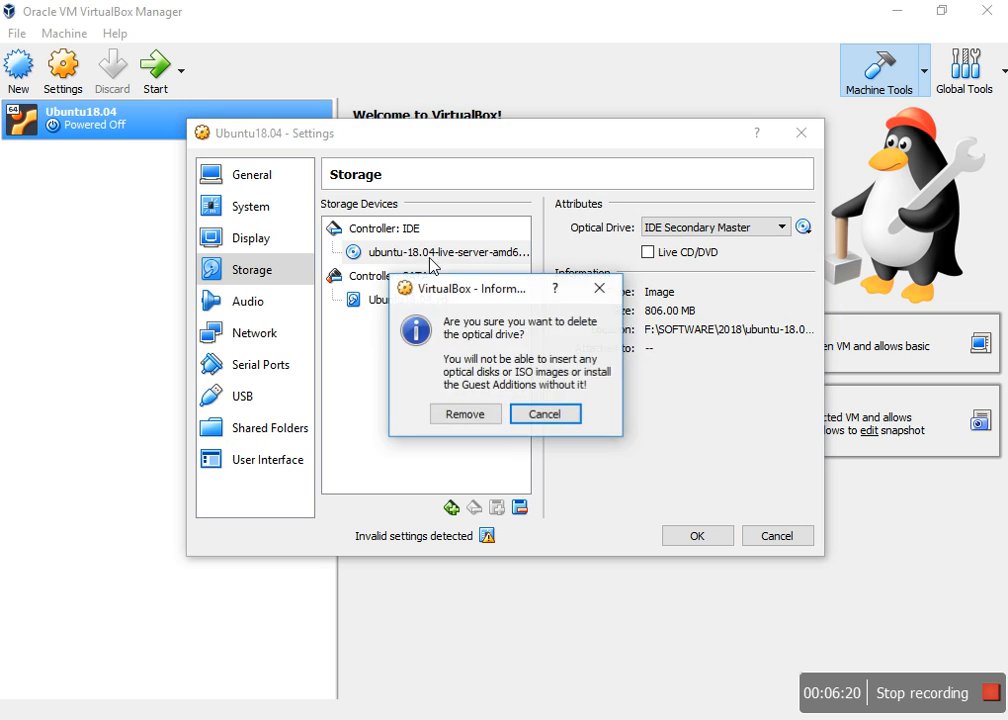
{"action": "left_click", "coordinate": [464, 416]}
Step: Add a new optical drive to the IDE controller with the ubuntu-18.04-desktop-amd64 image and save the machine settings
{"action": "left_click", "coordinate": [500, 230]}
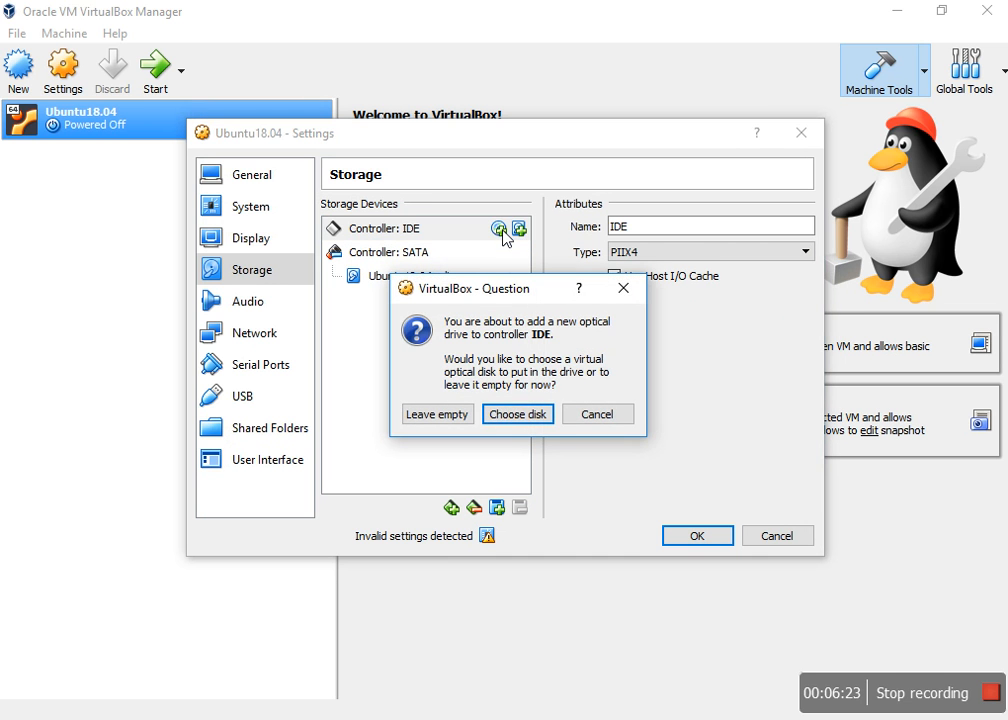
{"action": "left_click", "coordinate": [514, 414]}
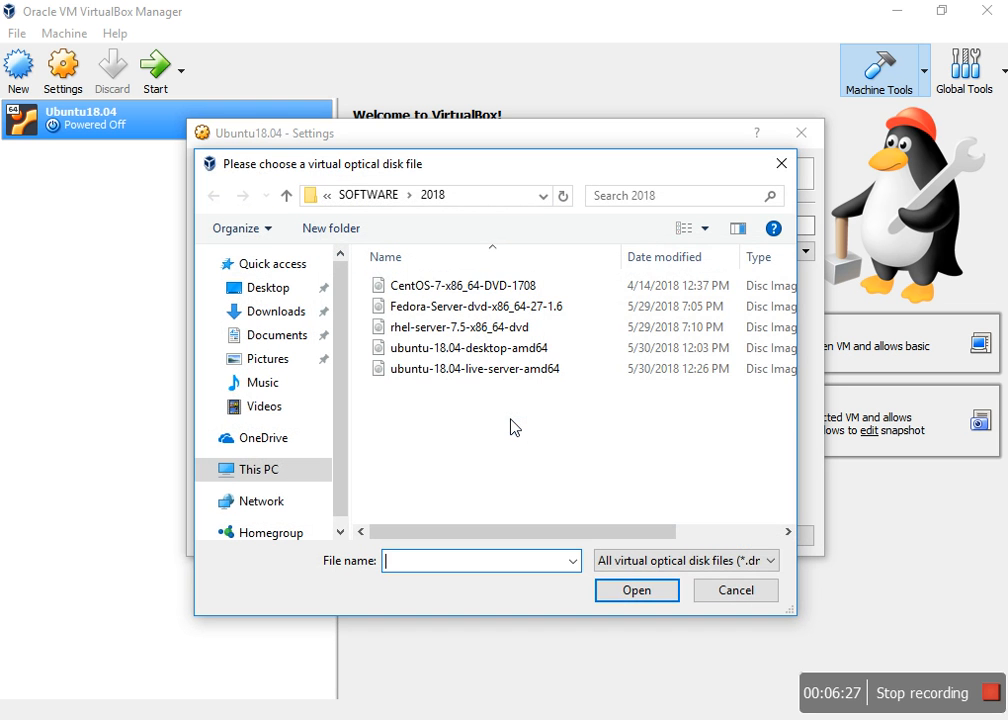
{"action": "double_click", "coordinate": [452, 352]}
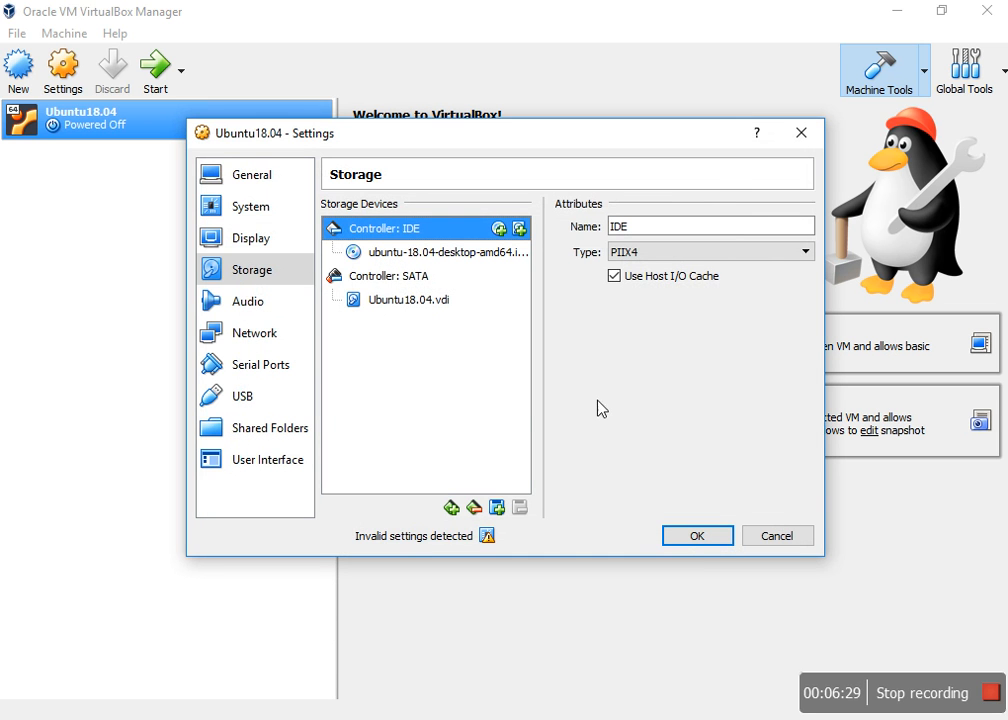
{"action": "left_click", "coordinate": [692, 540]}
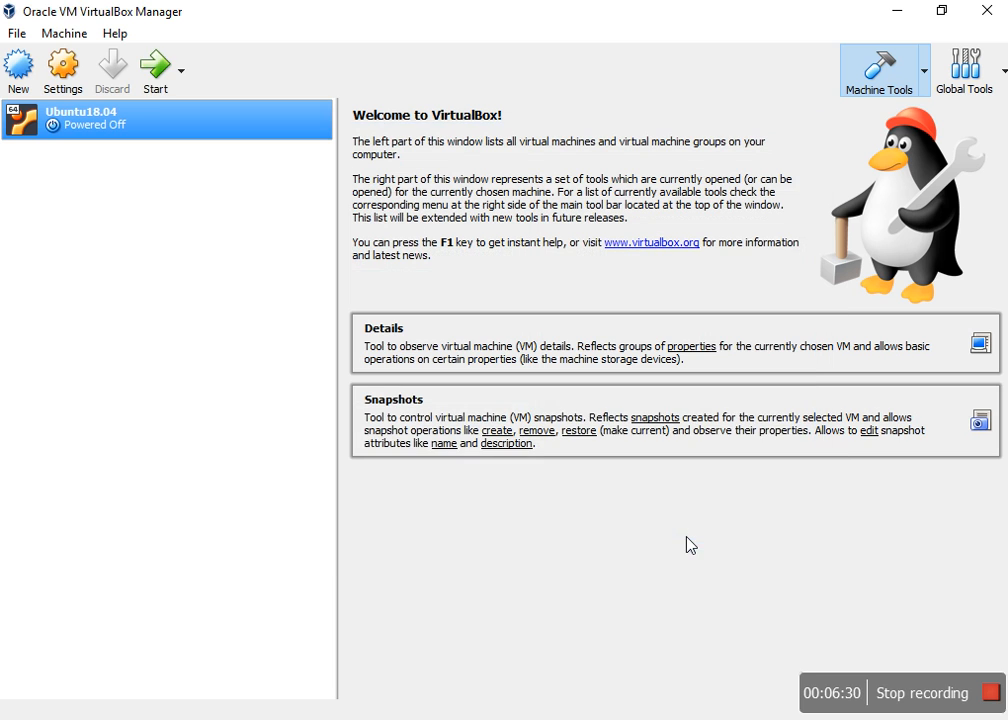
Step: Start the Ubuntu18.04 machine, dismiss the keyboard-capture and mouse-integration notices, and maximize its window
{"action": "left_click", "coordinate": [154, 88]}
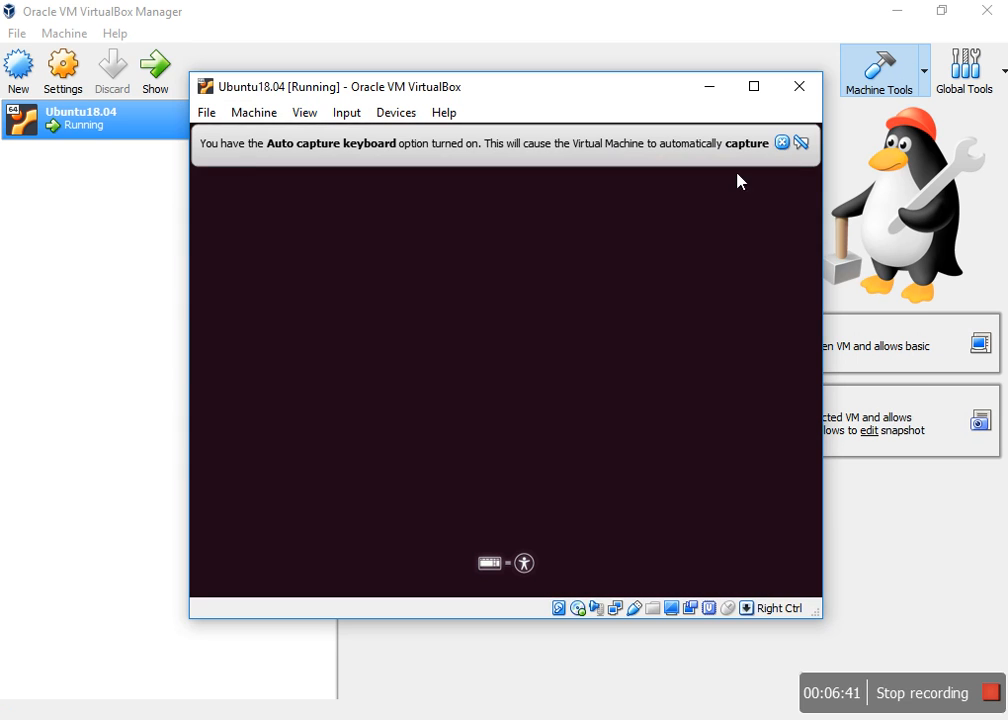
{"action": "left_click", "coordinate": [782, 146]}
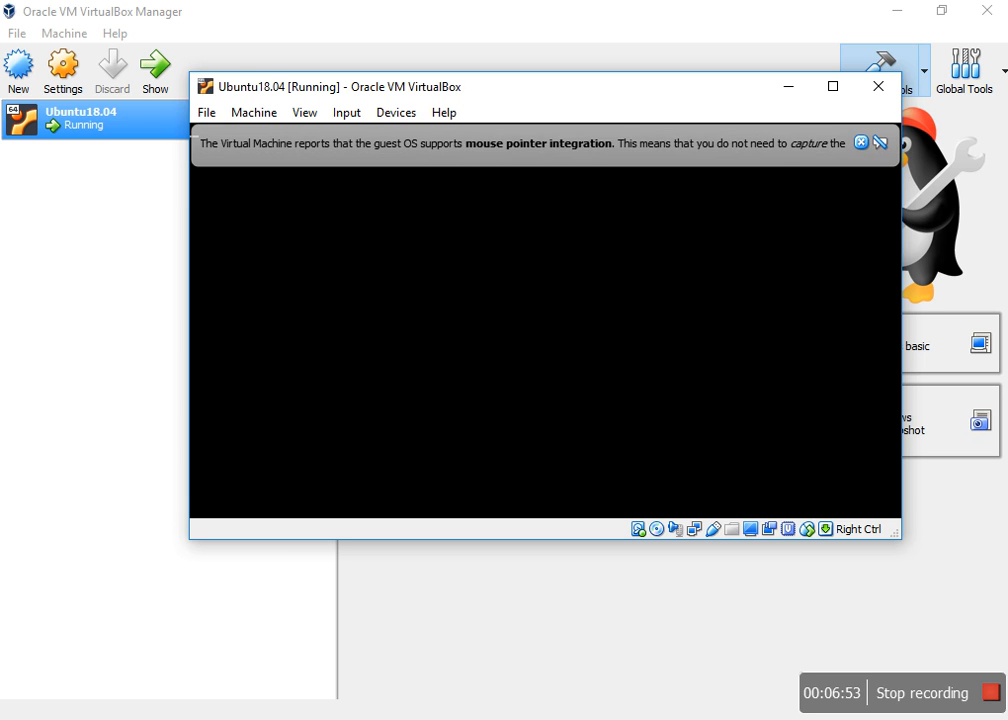
{"action": "left_click", "coordinate": [863, 145]}
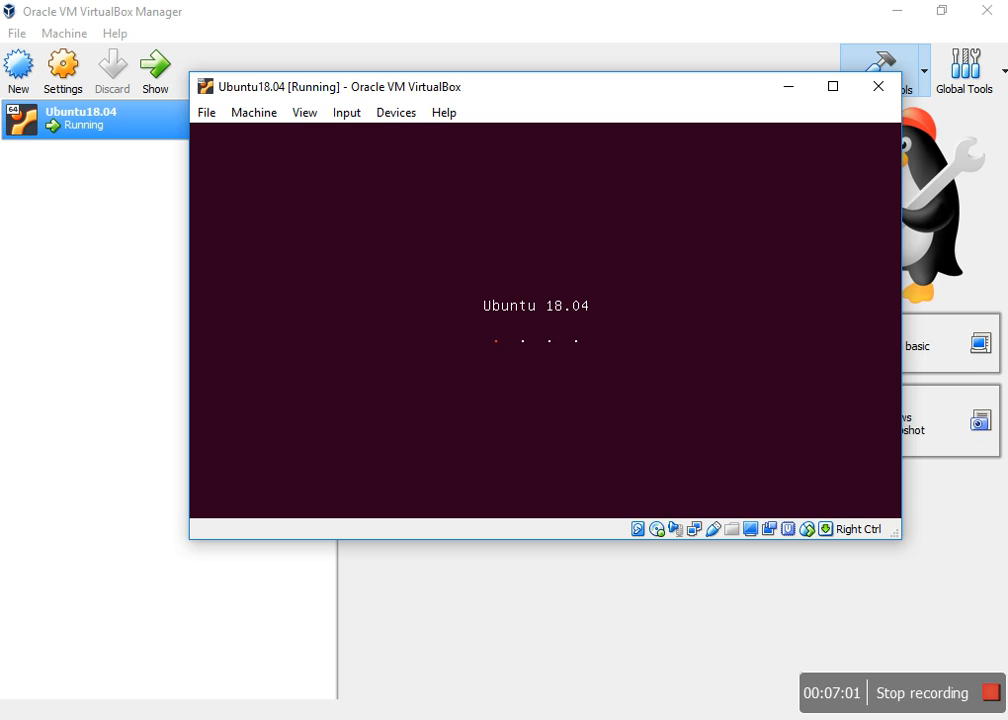
{"action": "left_click", "coordinate": [835, 88]}
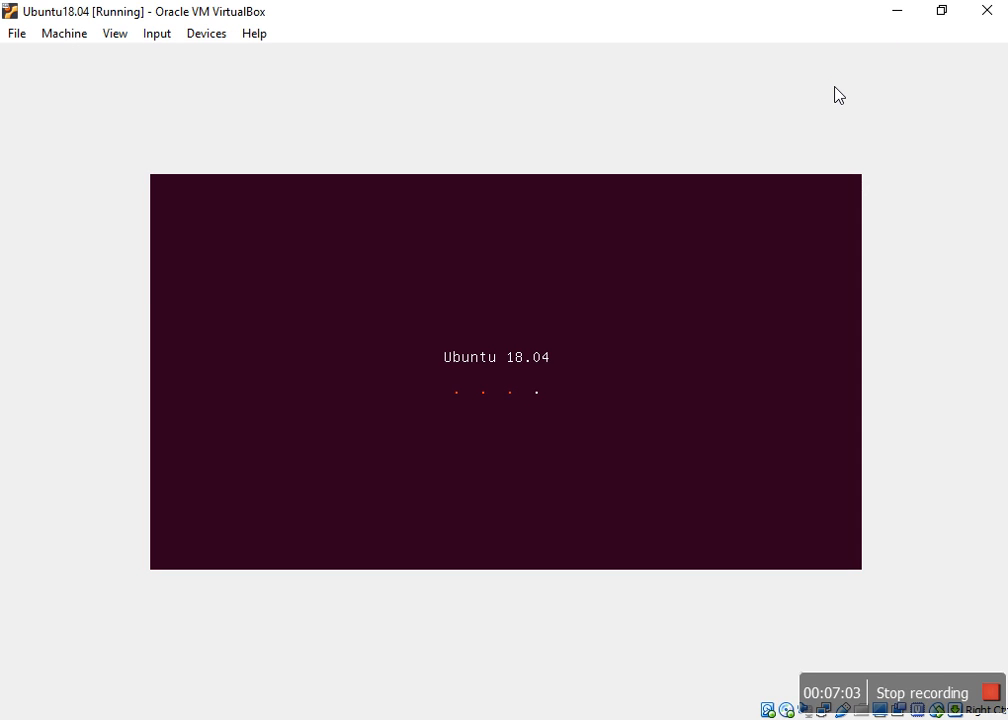